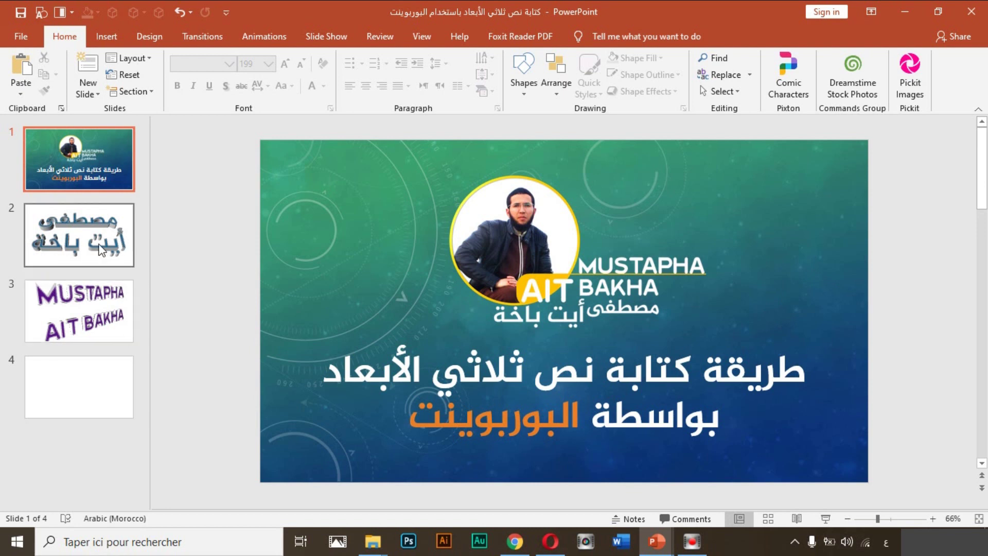
# Review the 3-D Arabic name on slide 2 and the purple 3-D name on slide 3, then show blank slide 4
pyautogui.click(109, 223)
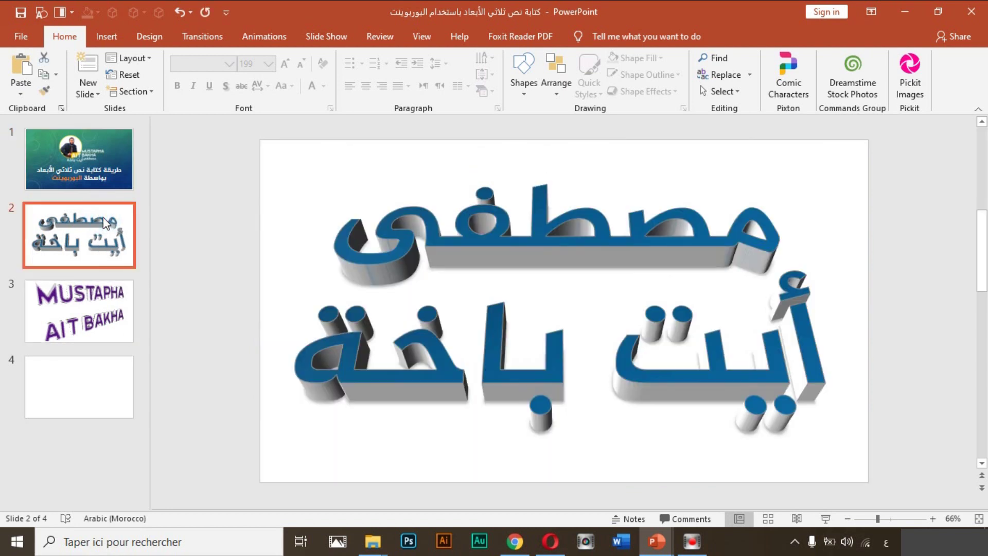
pyautogui.click(446, 239)
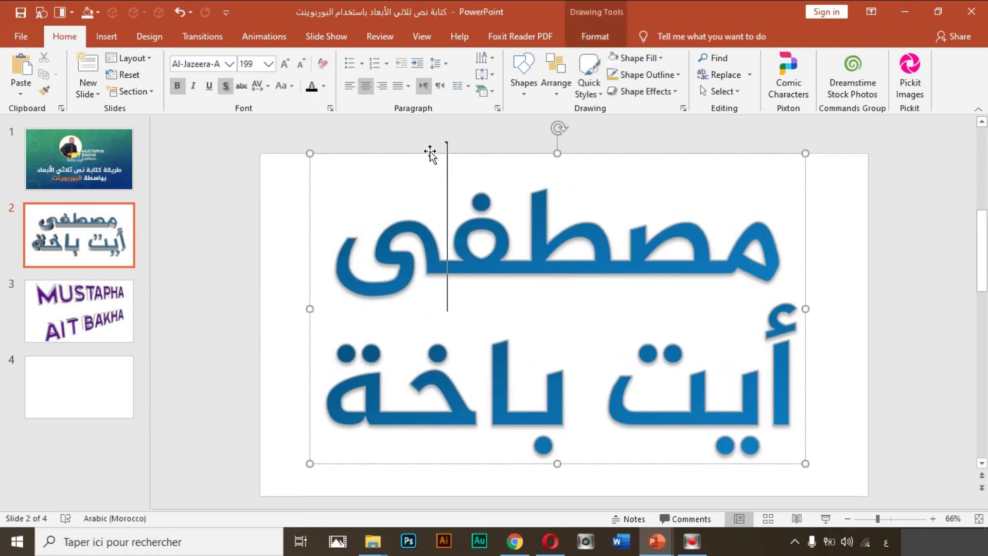
pyautogui.click(431, 154)
pyautogui.click(124, 308)
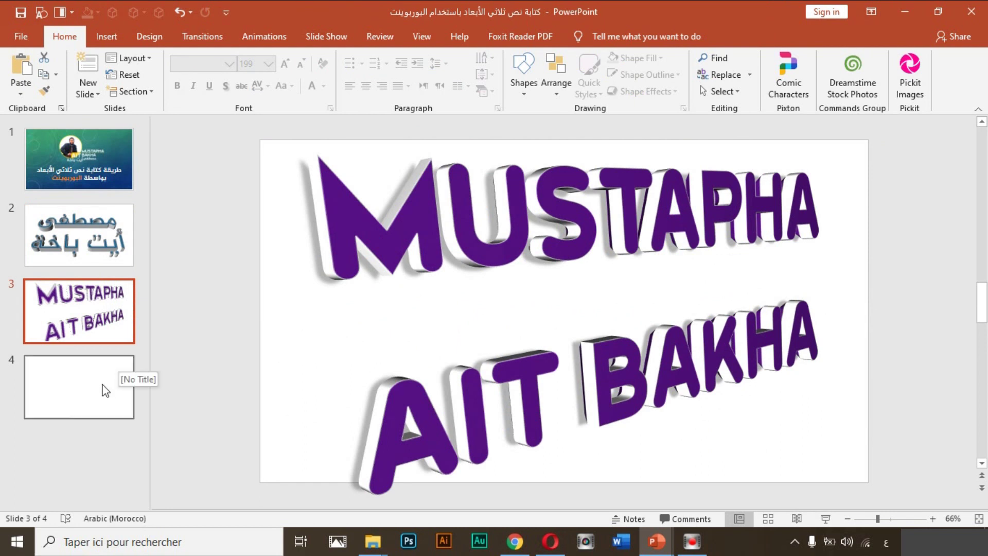
pyautogui.click(97, 387)
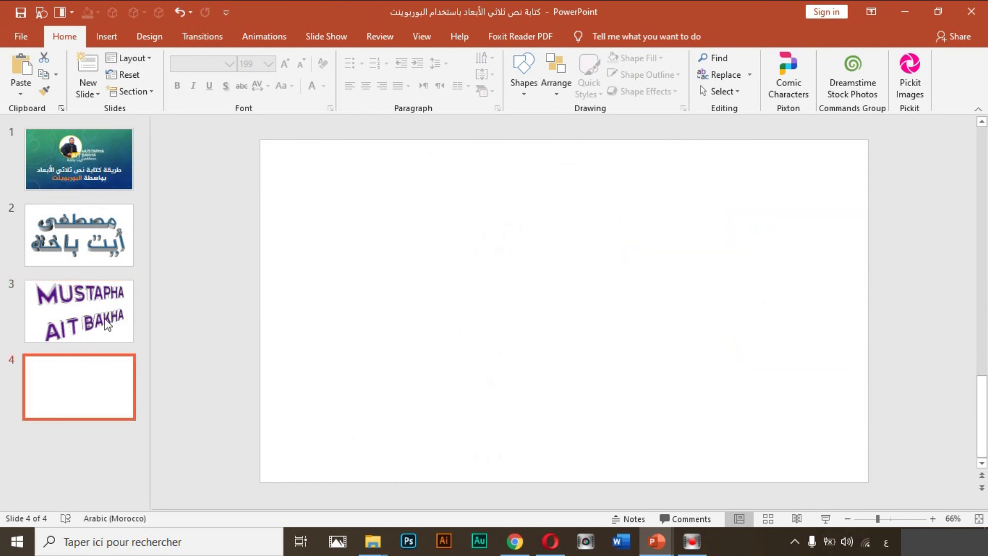
pyautogui.click(107, 38)
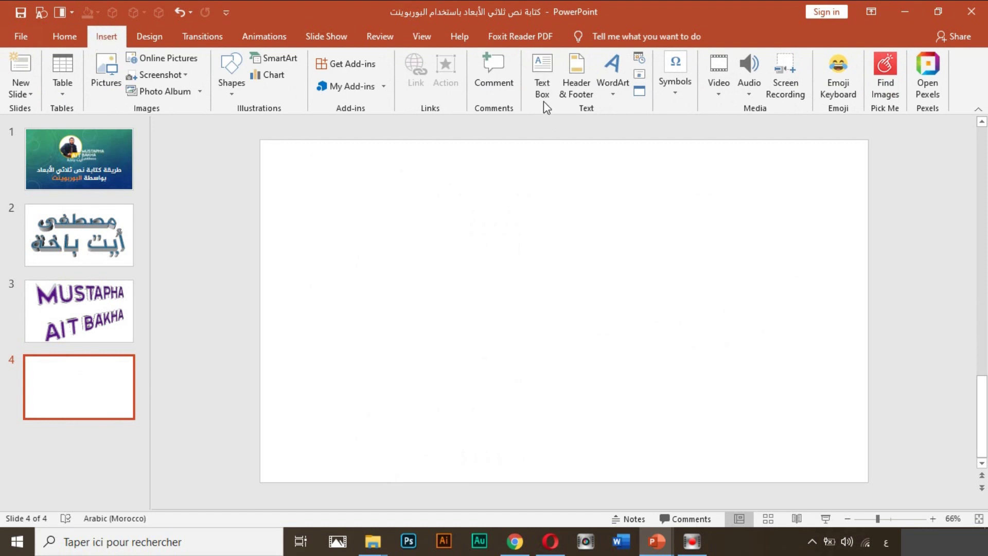
# Place a plain text box at the centre of slide 4
pyautogui.click(617, 90)
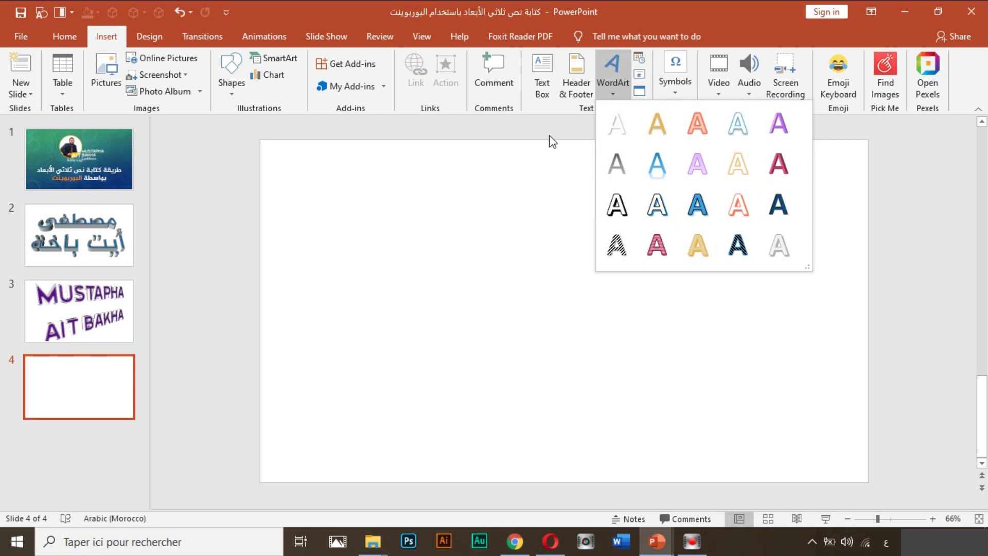
pyautogui.click(541, 91)
pyautogui.click(538, 88)
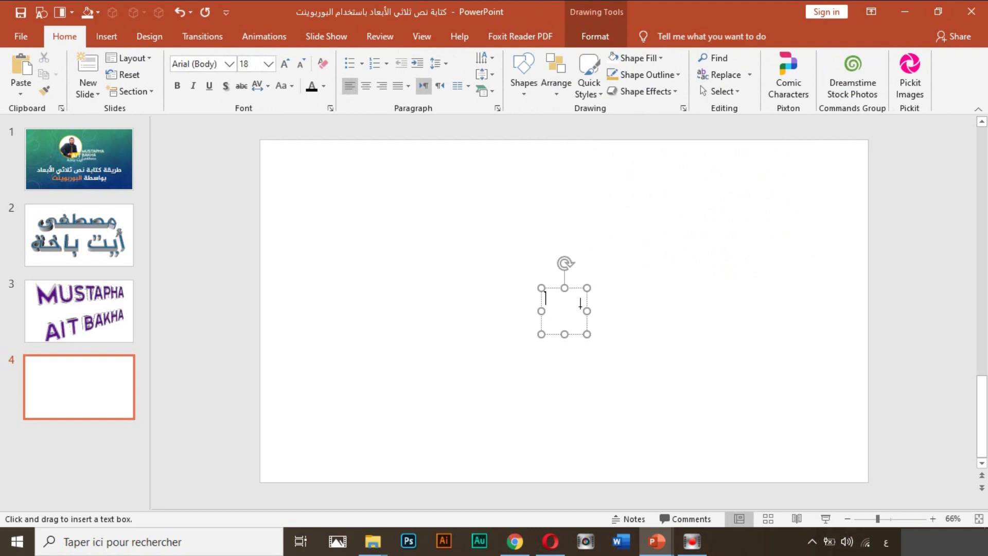
# Pick a text colour, type 'كتابة نص ثلاثي الأبعاد', and widen the box to fit one line
pyautogui.click(315, 90)
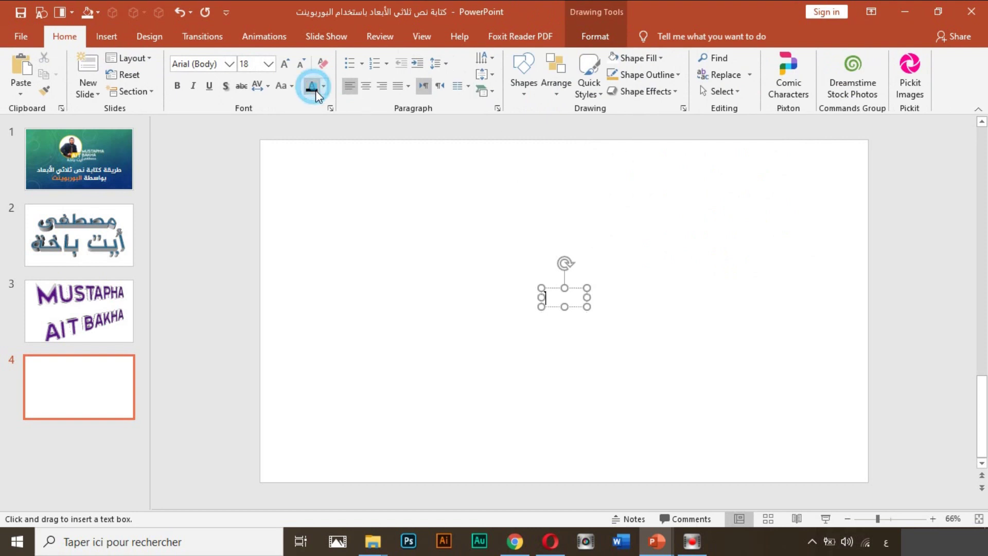
pyautogui.click(324, 87)
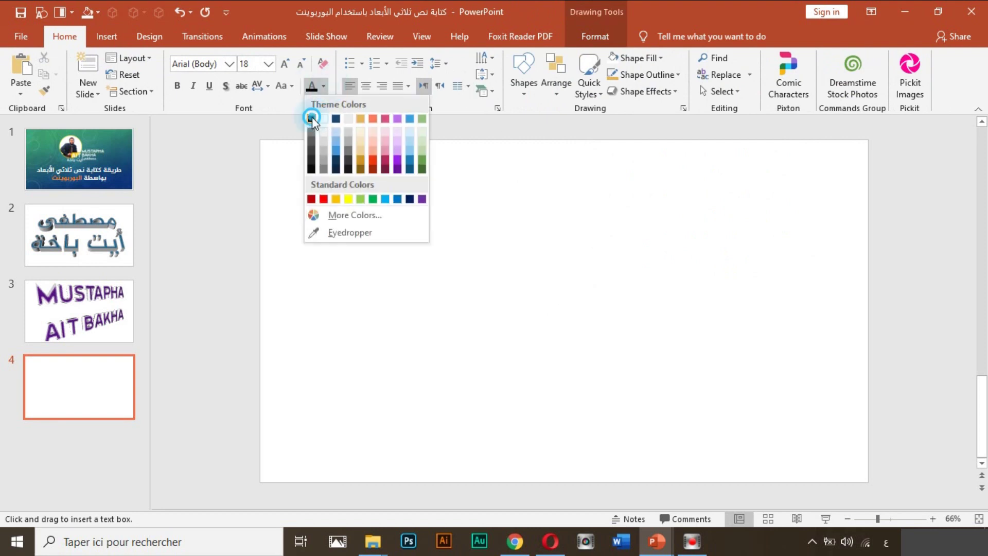
pyautogui.click(311, 120)
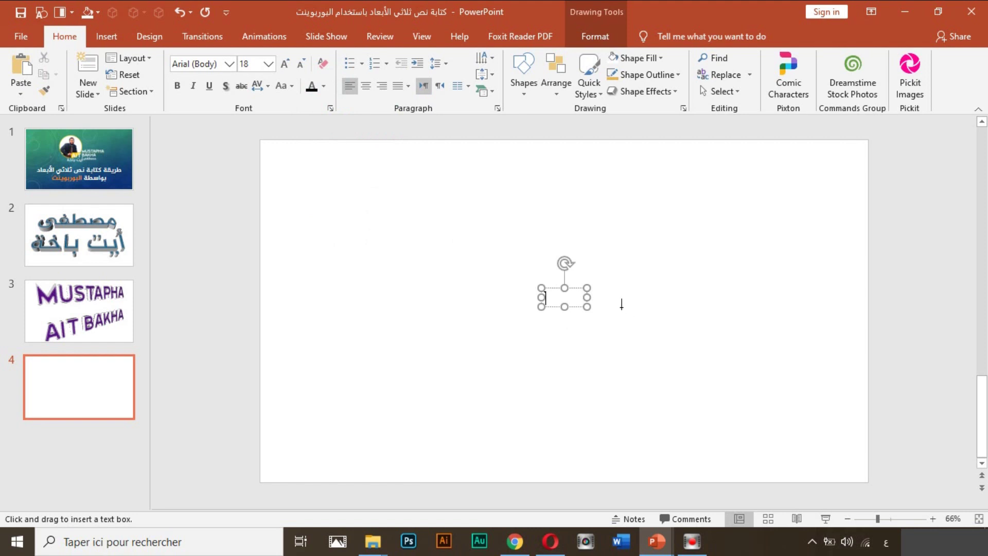
pyautogui.write('كتابة ن')
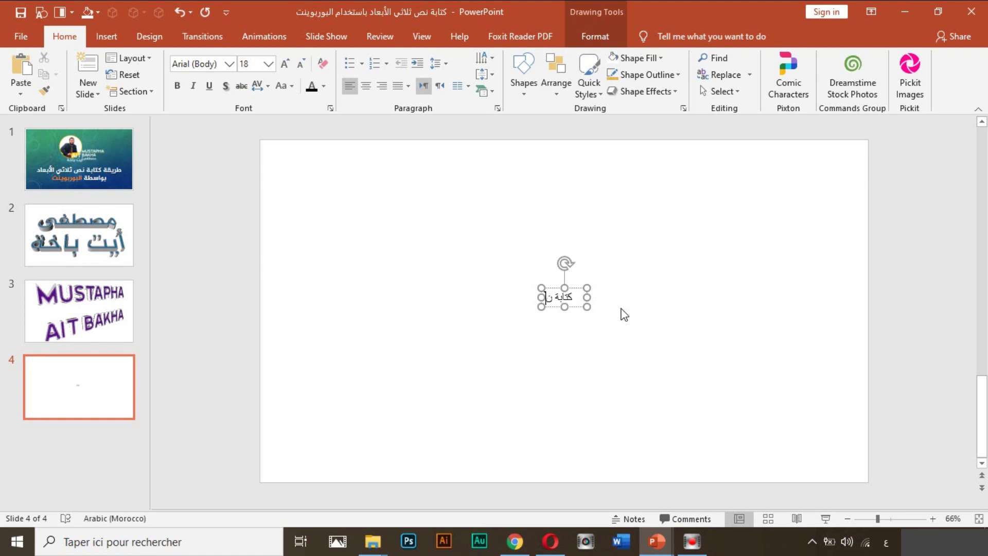
pyautogui.write('ص ثلاث')
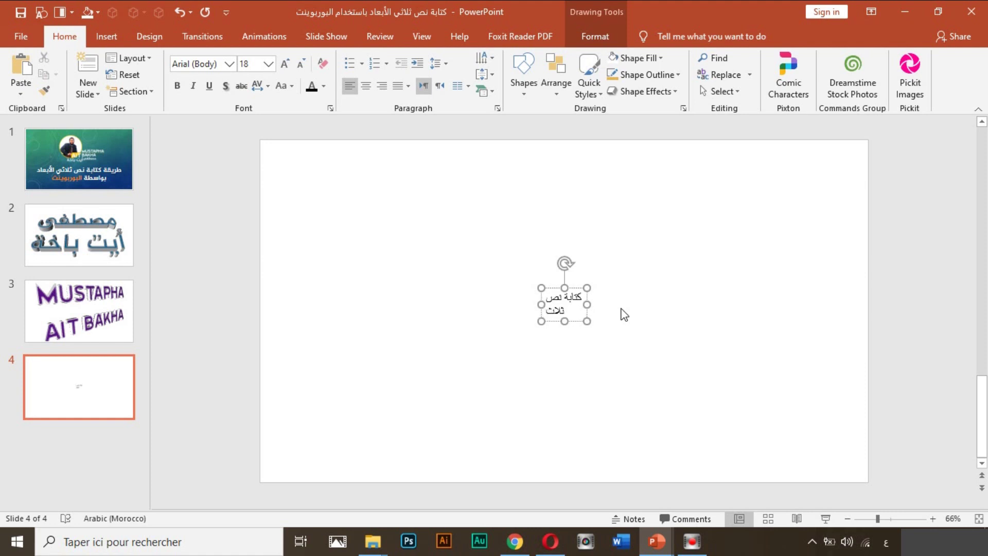
pyautogui.write('ي الأبعاد')
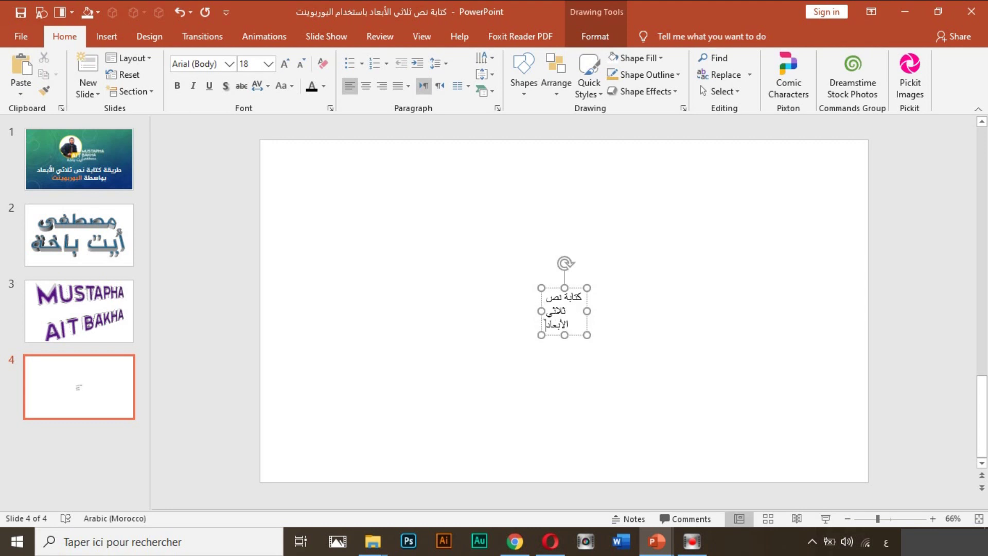
pyautogui.moveTo(587, 313); pyautogui.dragTo(714, 313)
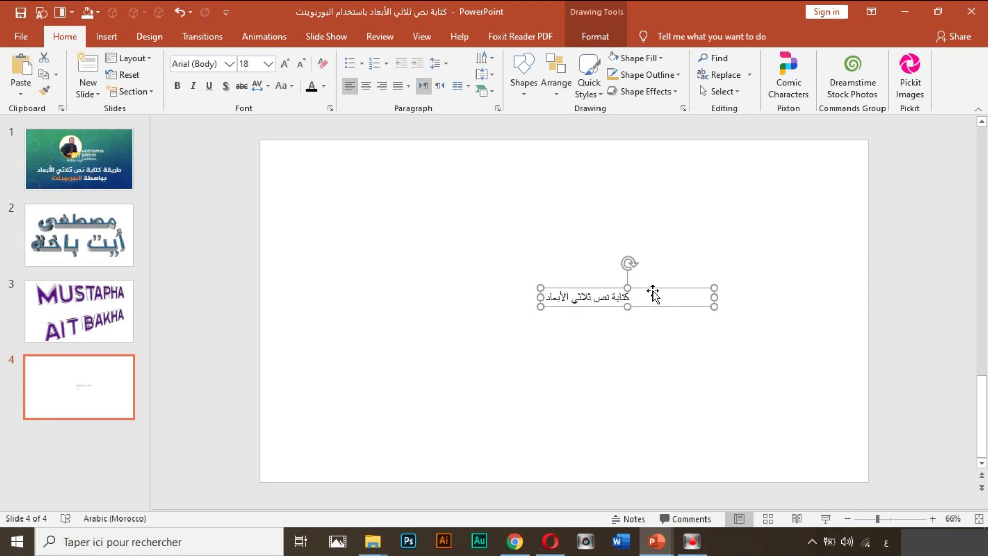
# Enlarge the heading to size 40, move it to the slide's centre line, and centre-align it
pyautogui.click(285, 65)
pyautogui.click(285, 65)
pyautogui.click(285, 65)
pyautogui.click(285, 65)
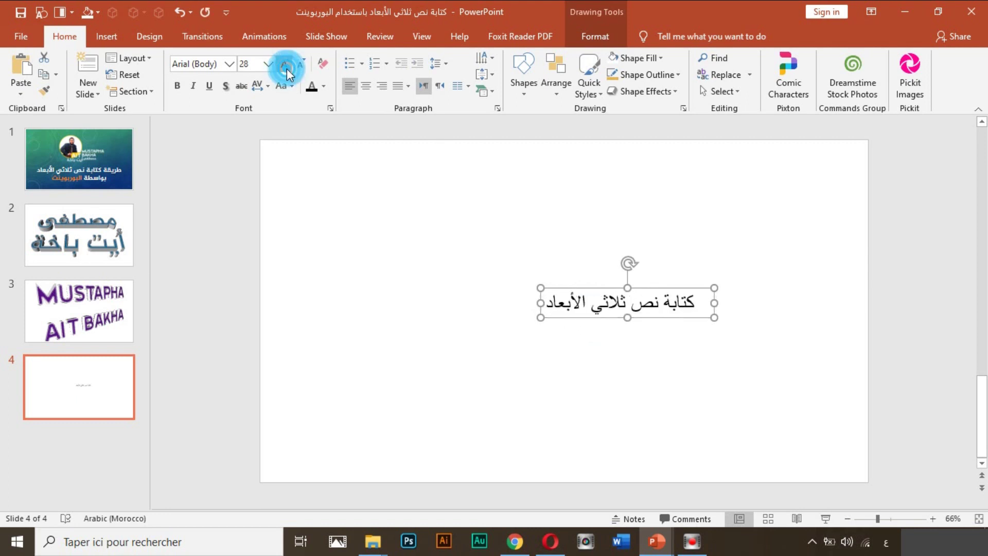
pyautogui.click(285, 65)
pyautogui.click(286, 64)
pyautogui.moveTo(541, 320); pyautogui.dragTo(467, 320)
pyautogui.moveTo(540, 285); pyautogui.dragTo(483, 291)
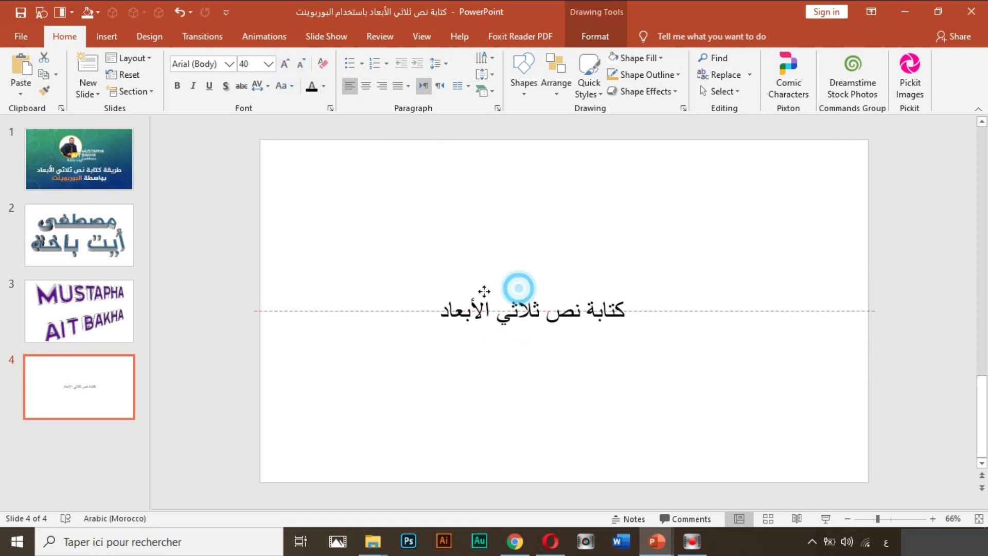
pyautogui.click(366, 86)
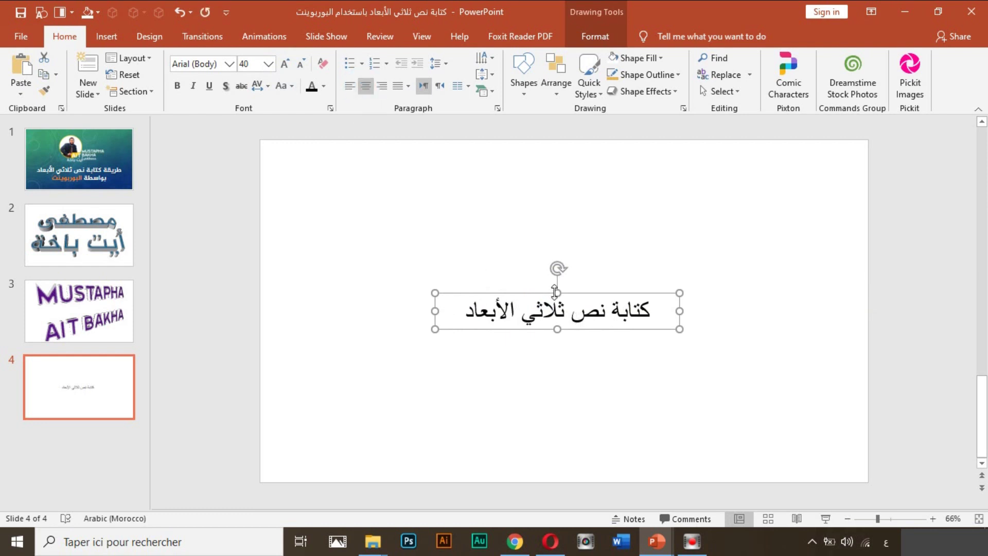
# Set the heading font to Emad-Diana and readjust the box width and position
pyautogui.click(229, 64)
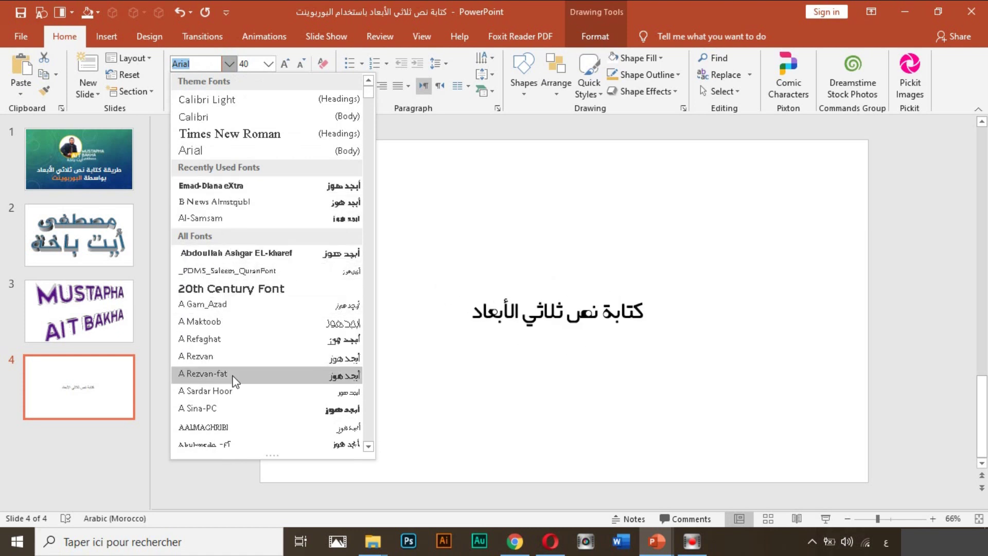
pyautogui.scroll(-2, 257, 361)
pyautogui.scroll(-3, 260, 257)
pyautogui.scroll(5, 265, 335)
pyautogui.click(264, 186)
pyautogui.moveTo(679, 326); pyautogui.dragTo(736, 322)
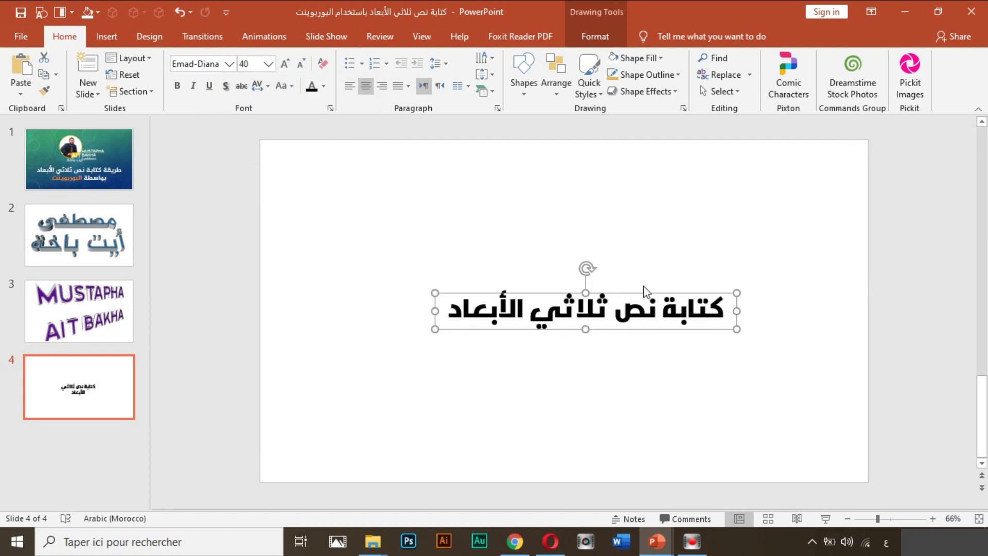
pyautogui.moveTo(632, 297); pyautogui.dragTo(619, 286)
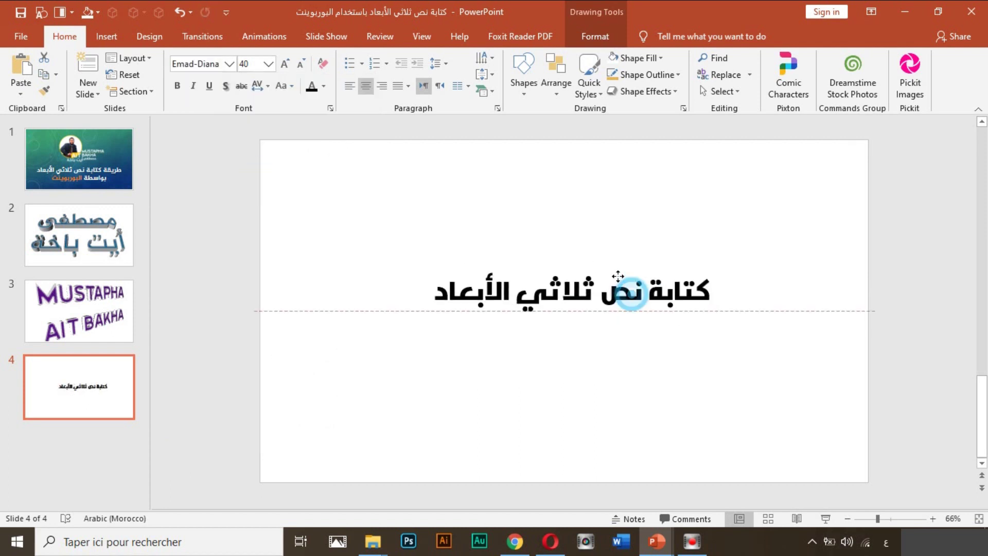
# Enlarge the heading to size 80 so it wraps onto two lines near the slide centre
pyautogui.click(285, 65)
pyautogui.click(284, 65)
pyautogui.click(285, 65)
pyautogui.click(284, 65)
pyautogui.click(285, 65)
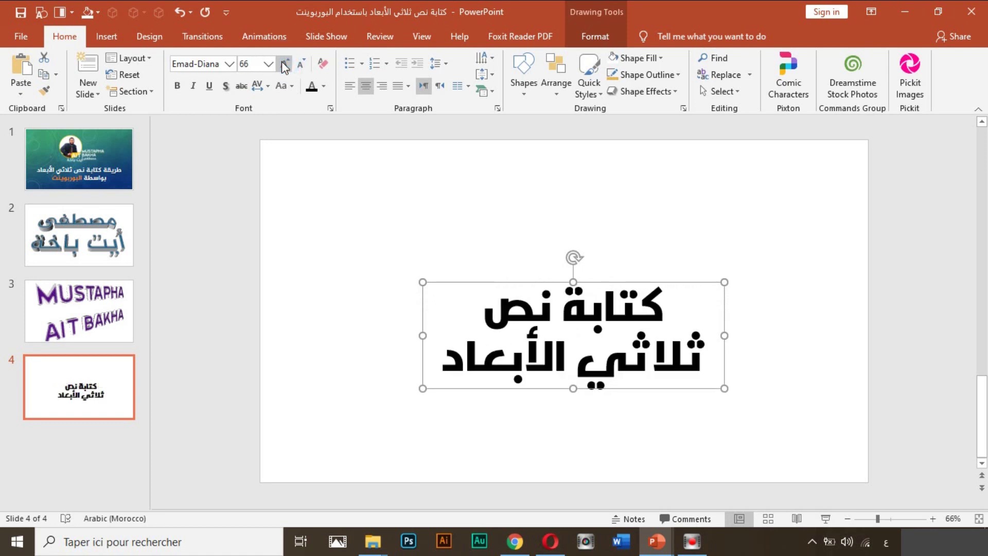
pyautogui.click(285, 66)
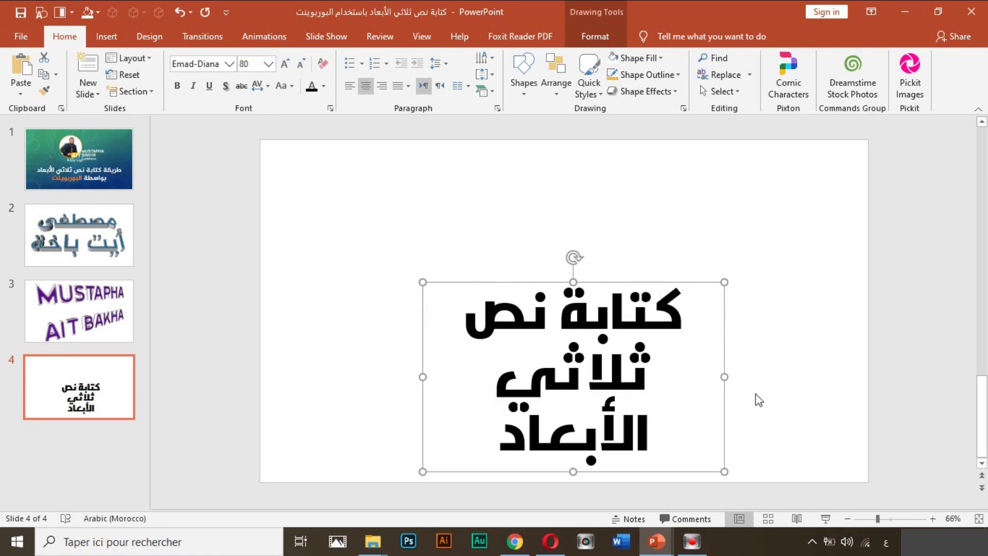
pyautogui.moveTo(726, 375); pyautogui.dragTo(756, 375)
pyautogui.moveTo(635, 281); pyautogui.dragTo(586, 258)
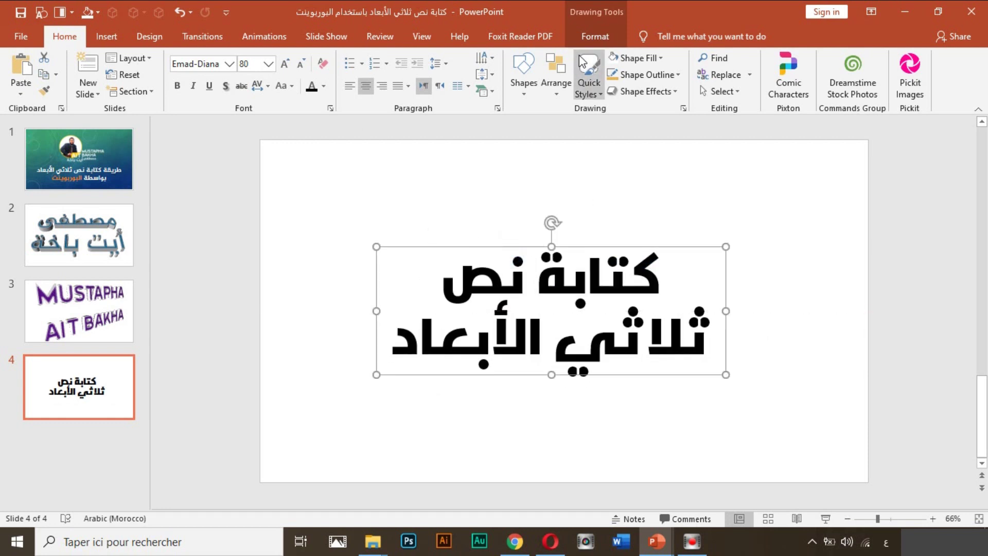
# Fill the heading text dark pink and nudge it slightly right
pyautogui.click(595, 36)
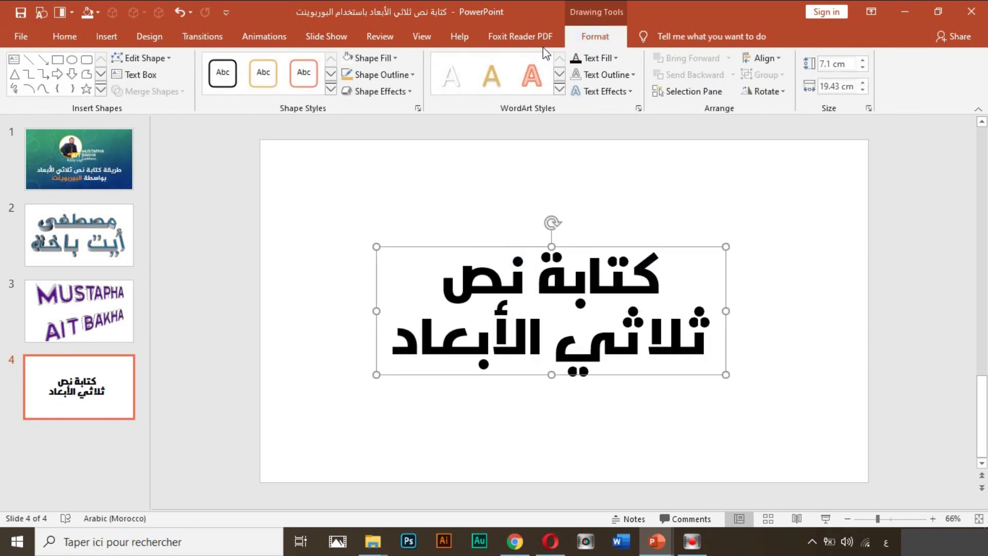
pyautogui.click(614, 60)
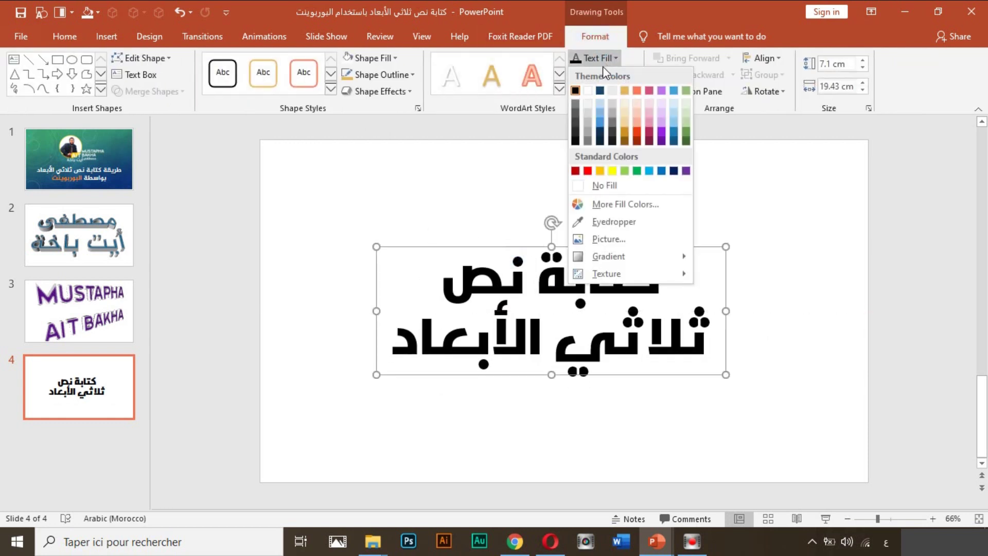
pyautogui.click(648, 140)
pyautogui.moveTo(597, 247); pyautogui.dragTo(611, 247)
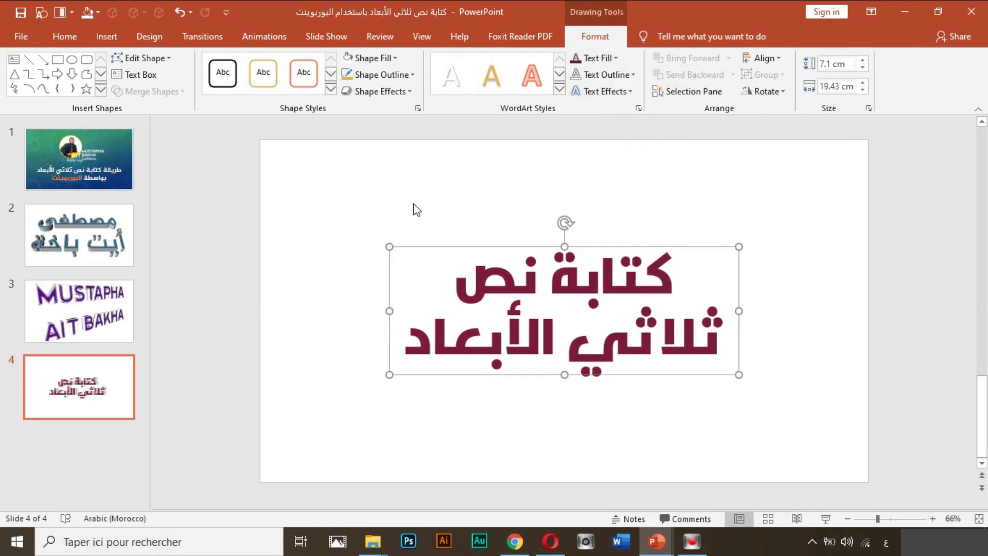
# Apply a bevel preset to the heading and shift it back to centre
pyautogui.click(626, 93)
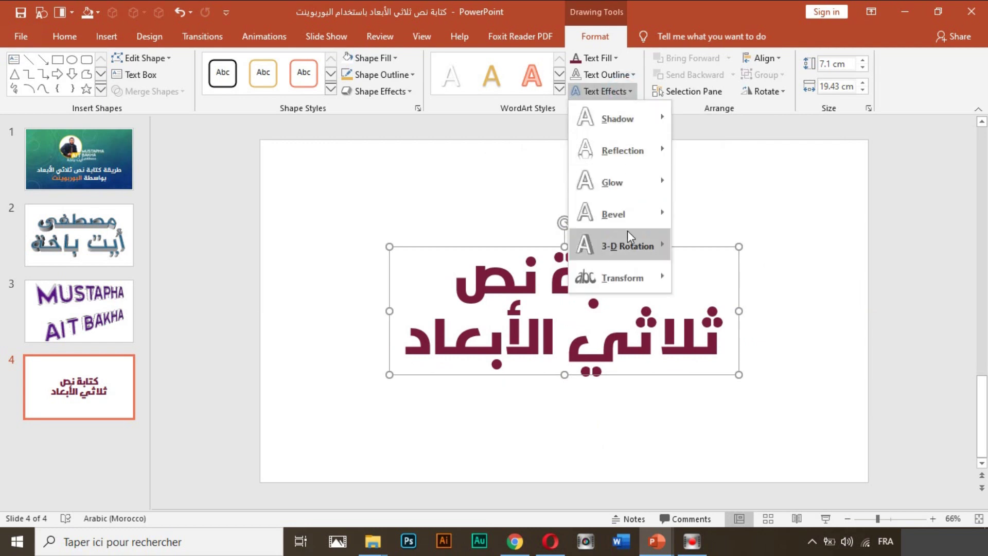
pyautogui.moveTo(618, 214)
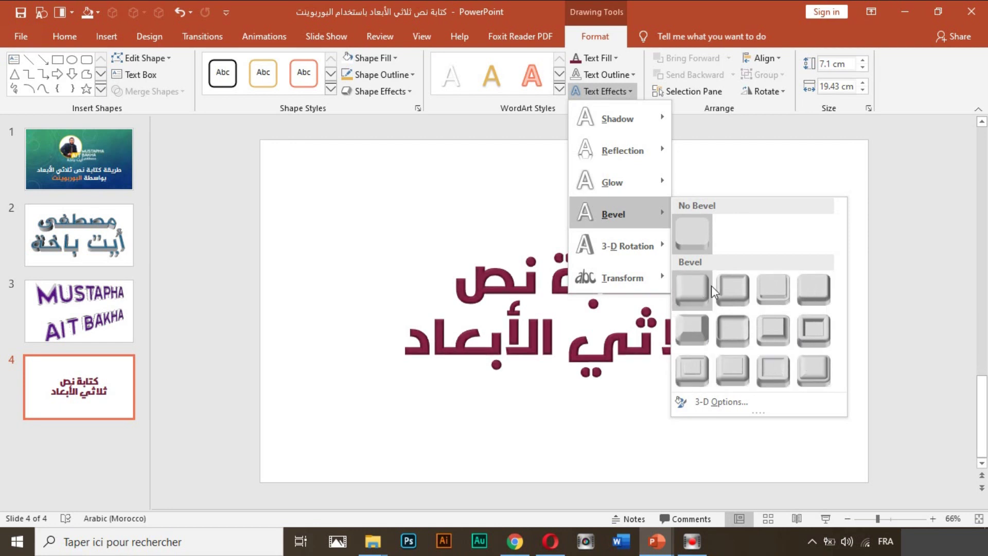
pyautogui.click(819, 306)
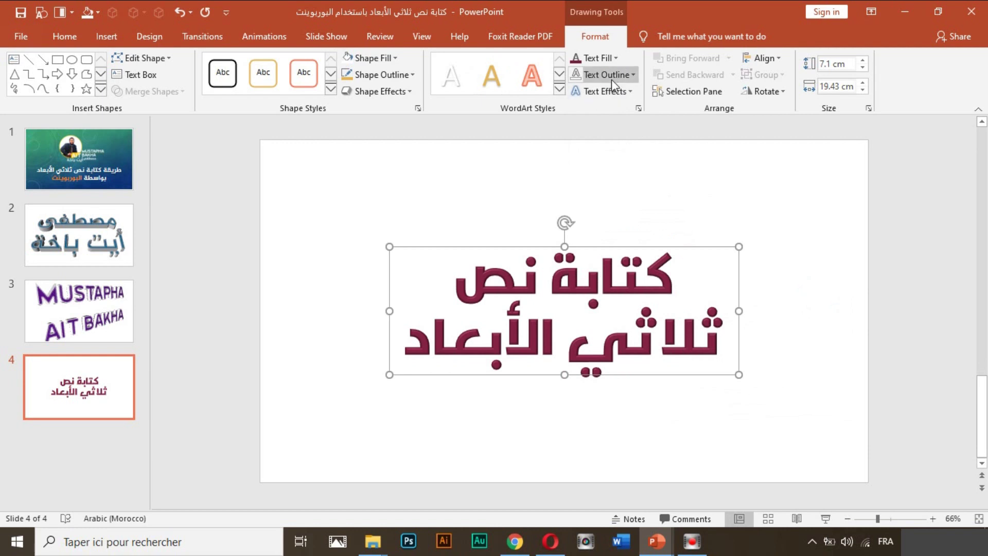
pyautogui.moveTo(611, 247); pyautogui.dragTo(604, 247)
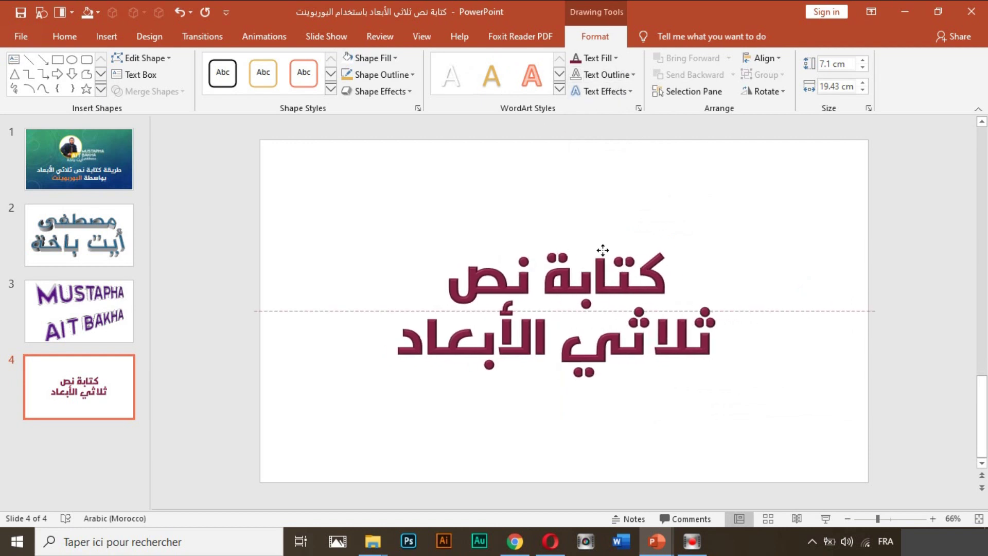
# Apply a Perspective 3-D rotation preset to the heading
pyautogui.click(618, 93)
pyautogui.moveTo(622, 246)
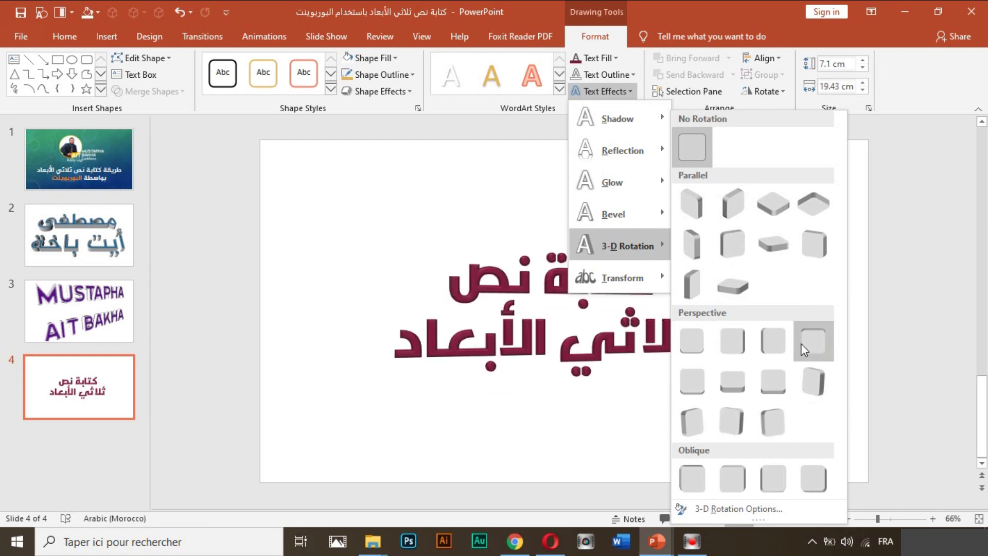
pyautogui.click(742, 380)
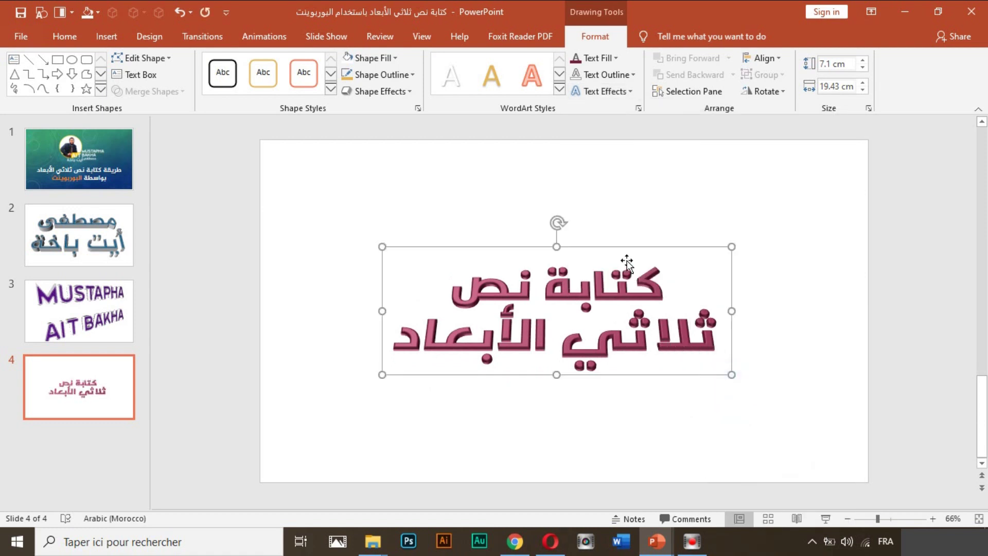
pyautogui.moveTo(607, 247); pyautogui.dragTo(615, 247)
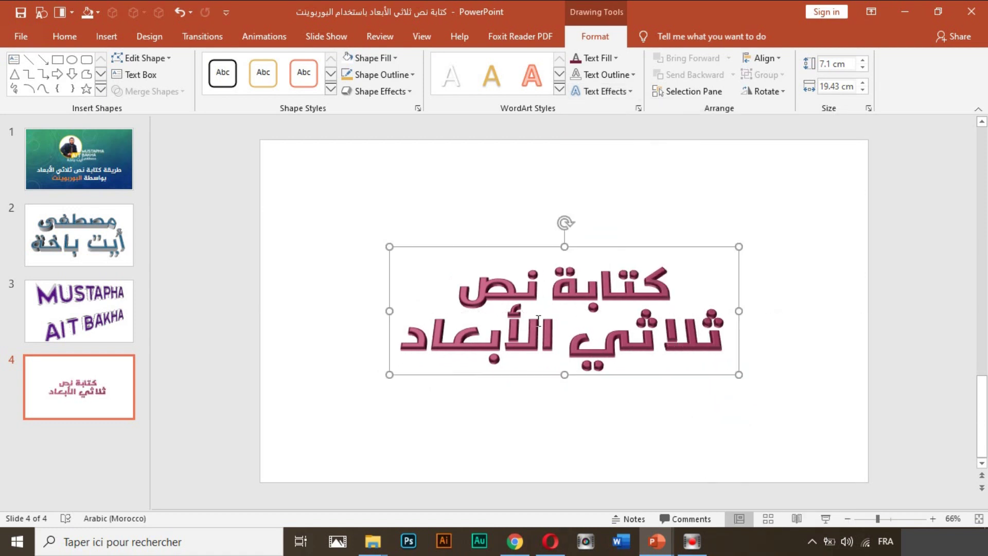
# Raise the heading to size 115 and widen and centre its box so it stays on two lines
pyautogui.click(72, 34)
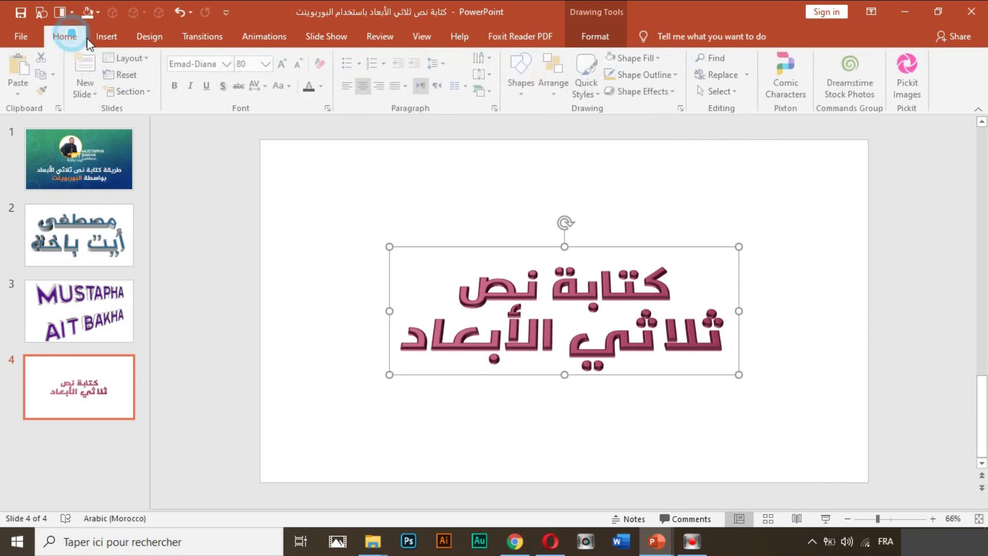
pyautogui.click(284, 66)
pyautogui.click(283, 66)
pyautogui.click(284, 66)
pyautogui.click(284, 66)
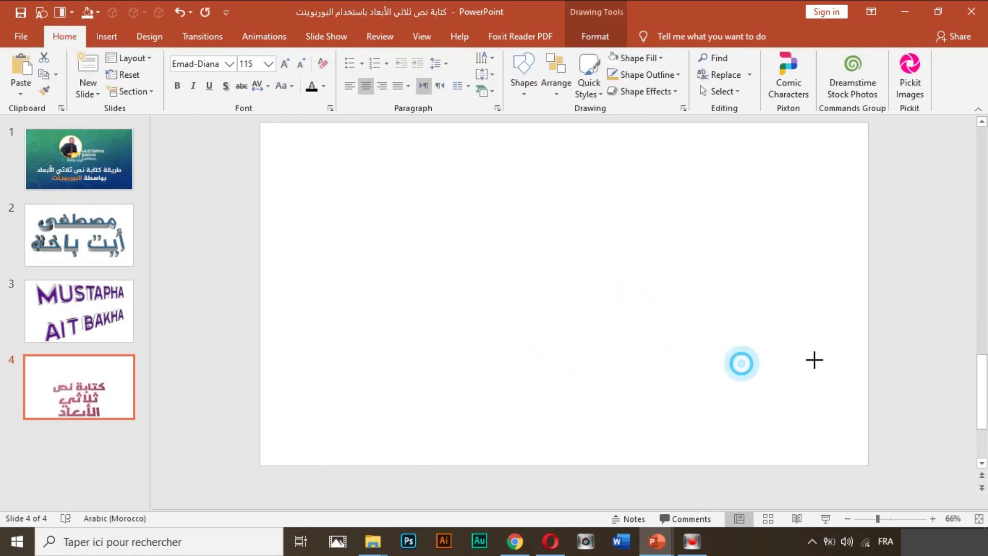
pyautogui.moveTo(739, 362); pyautogui.dragTo(859, 362)
pyautogui.moveTo(389, 362)
pyautogui.mouseDown()
pyautogui.moveTo(260, 363)
pyautogui.moveTo(317, 338)
pyautogui.mouseUp()
pyautogui.moveTo(452, 251); pyautogui.dragTo(419, 224)
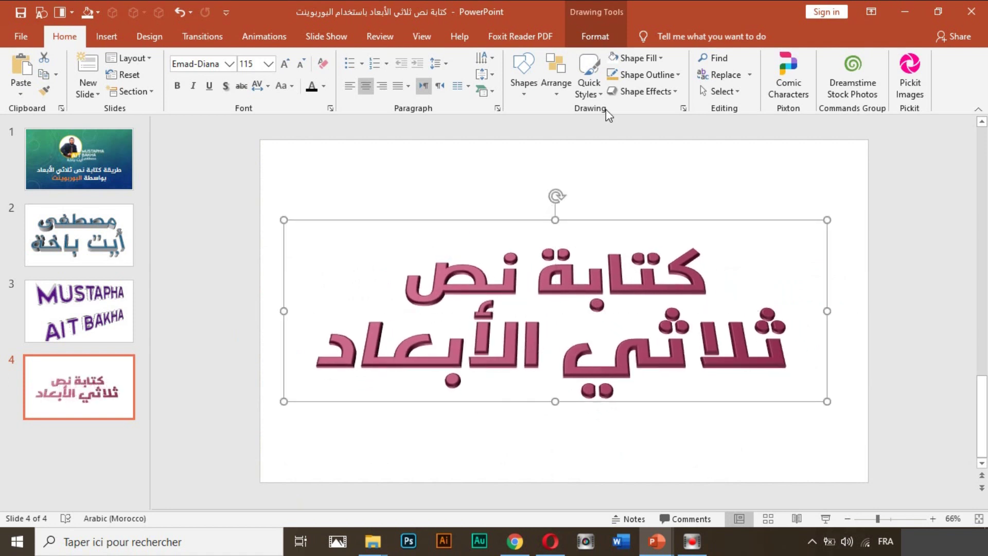
pyautogui.moveTo(598, 222); pyautogui.dragTo(607, 222)
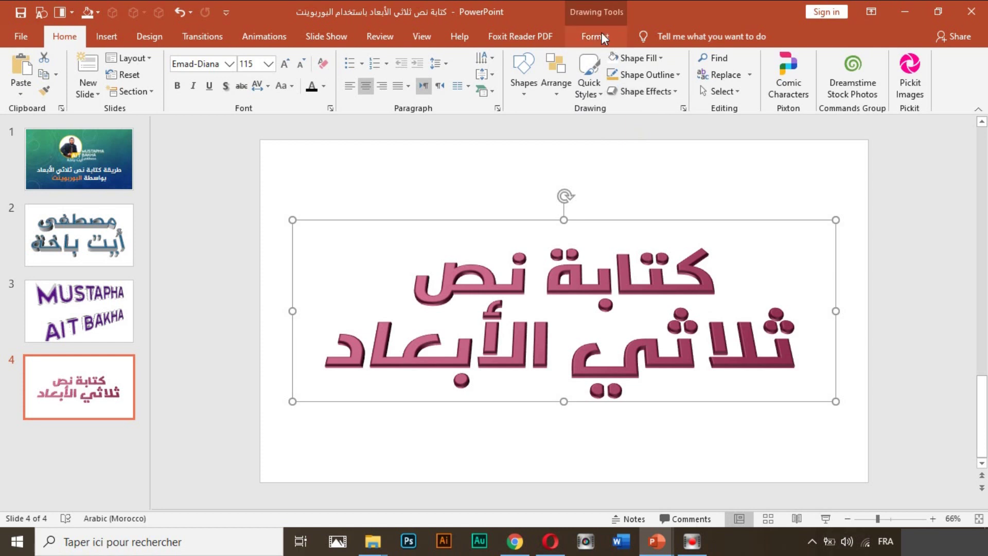
pyautogui.click(600, 222)
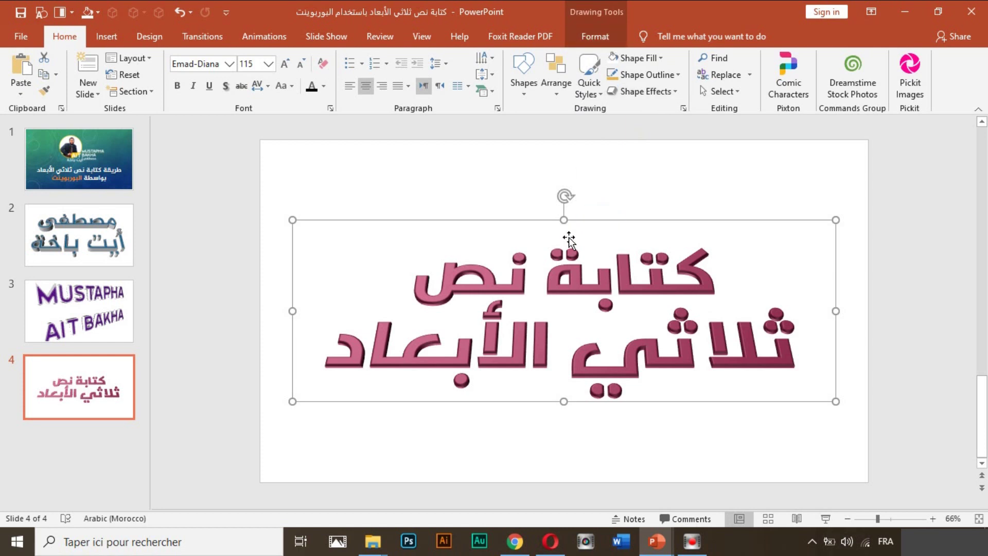
# Bring up the 3-D Rotation presets under the Drawing Tools Format text effects
pyautogui.click(588, 40)
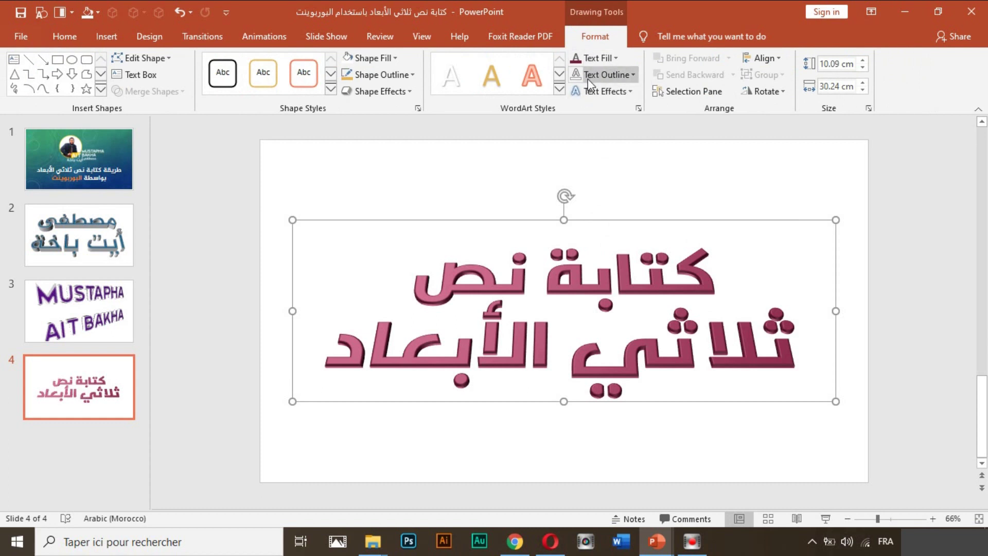
pyautogui.click(629, 93)
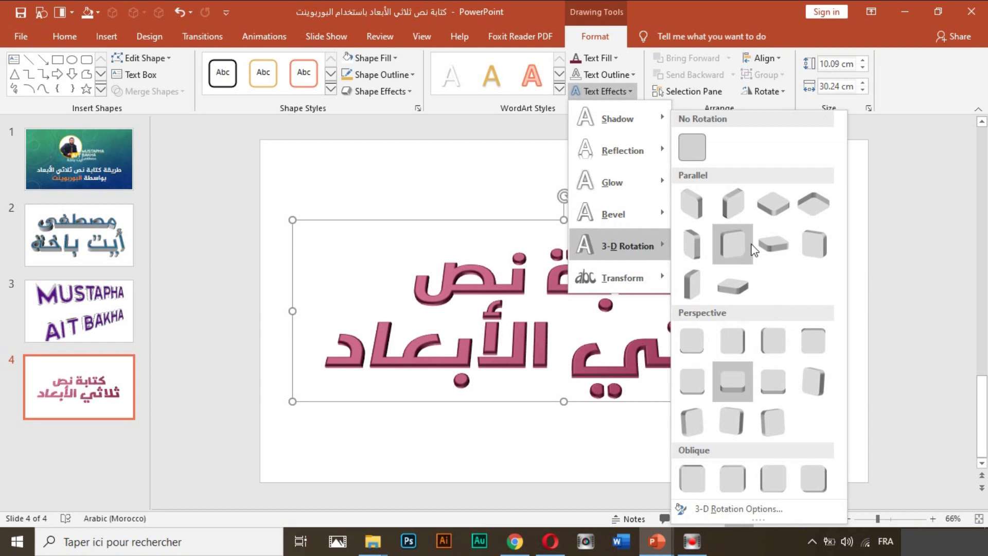
# In the Format Shape 3-D settings, set the heading's top bevel width to 1 pt
pyautogui.click(733, 510)
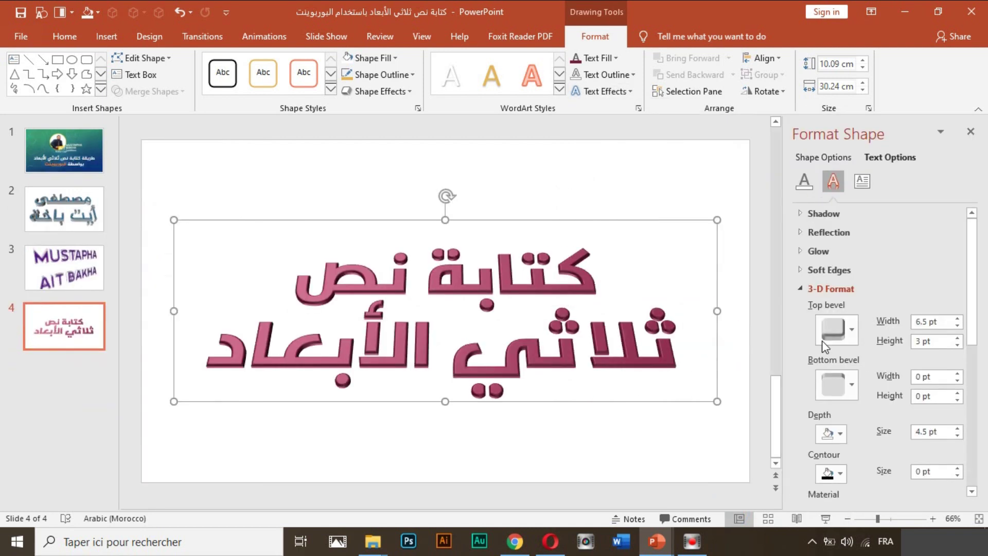
pyautogui.moveTo(971, 273); pyautogui.dragTo(979, 315)
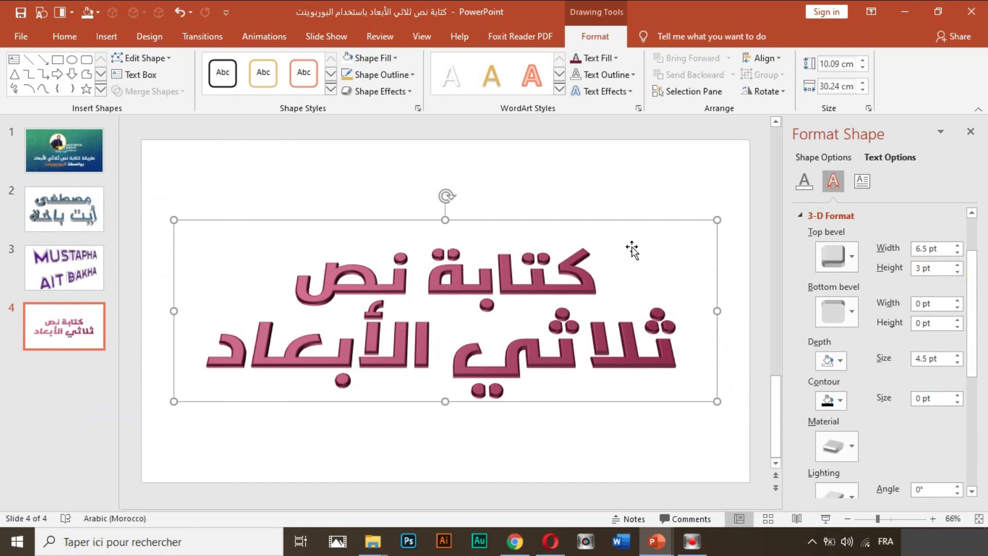
pyautogui.click(957, 246)
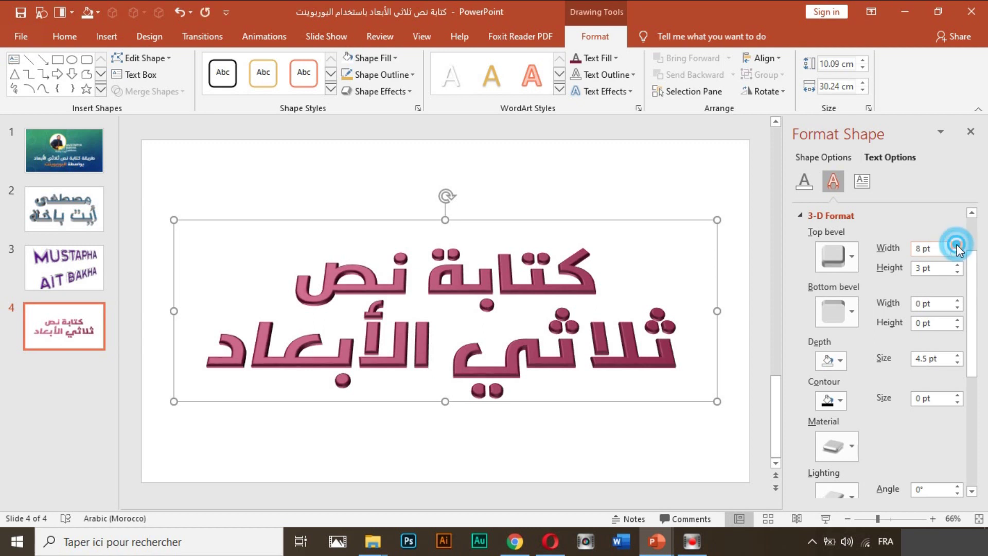
pyautogui.click(957, 246)
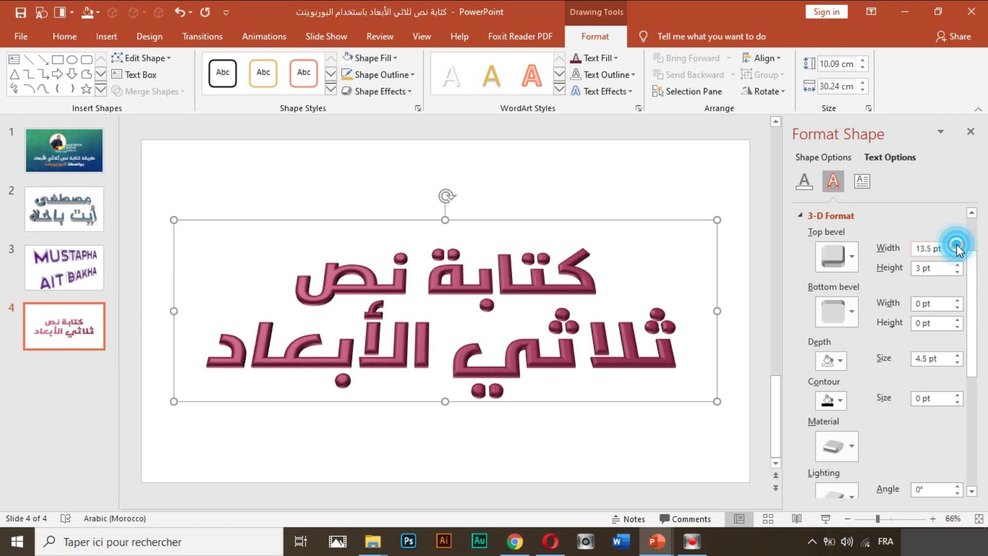
pyautogui.click(957, 245)
pyautogui.click(957, 253)
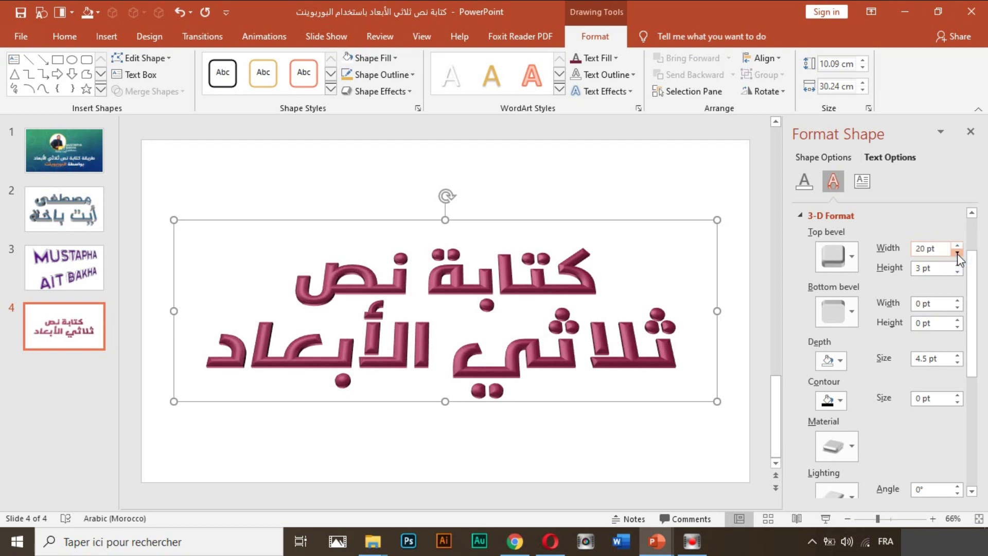
pyautogui.click(957, 255)
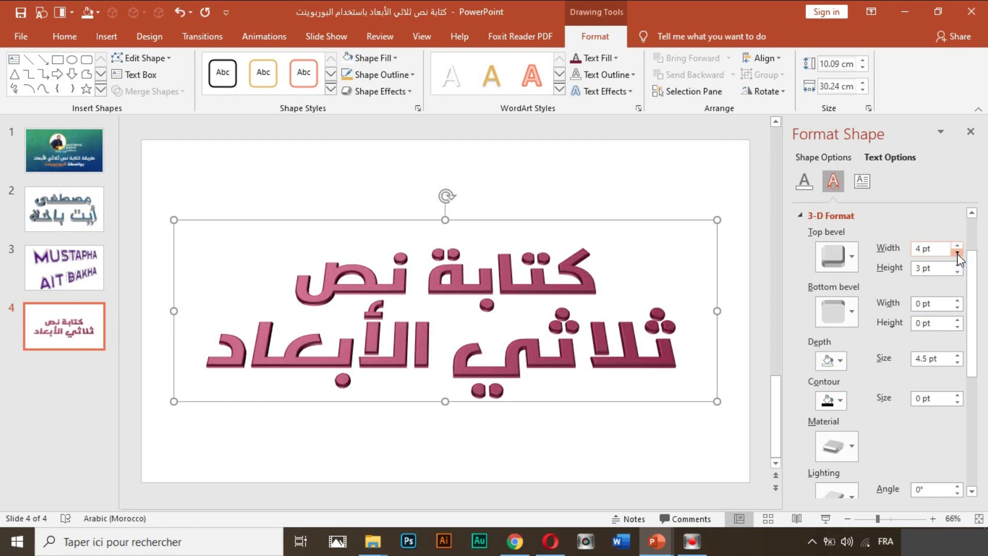
pyautogui.click(957, 246)
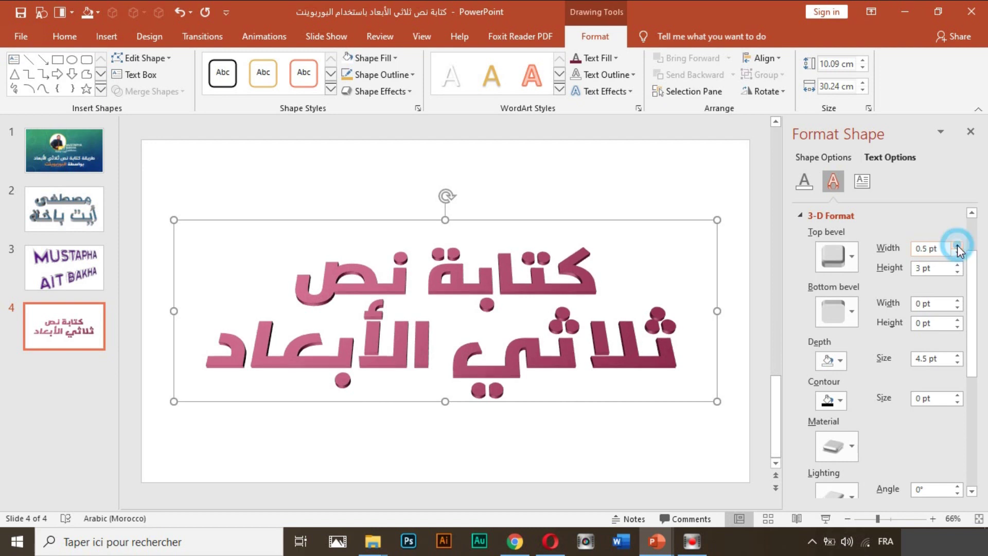
pyautogui.click(958, 246)
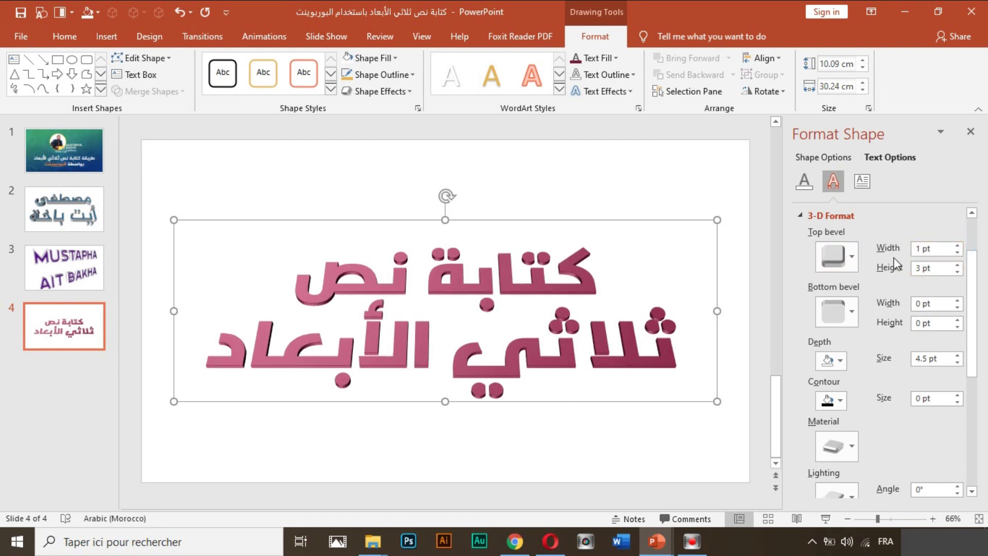
# Step the heading's top bevel height up from 3 pt to 22.5 pt
pyautogui.click(957, 265)
pyautogui.click(957, 265)
pyautogui.click(958, 265)
pyautogui.click(957, 265)
pyautogui.click(957, 265)
pyautogui.click(957, 265)
pyautogui.click(957, 265)
pyautogui.click(957, 265)
pyautogui.click(957, 265)
pyautogui.click(957, 266)
pyautogui.click(957, 265)
pyautogui.click(957, 265)
pyautogui.click(957, 265)
pyautogui.click(957, 265)
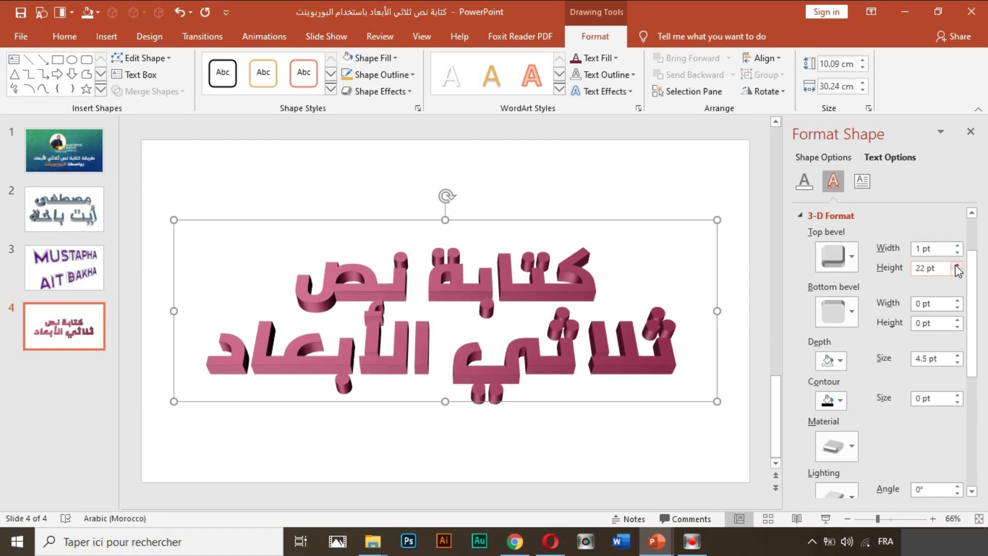
pyautogui.click(956, 265)
pyautogui.click(491, 213)
pyautogui.click(501, 214)
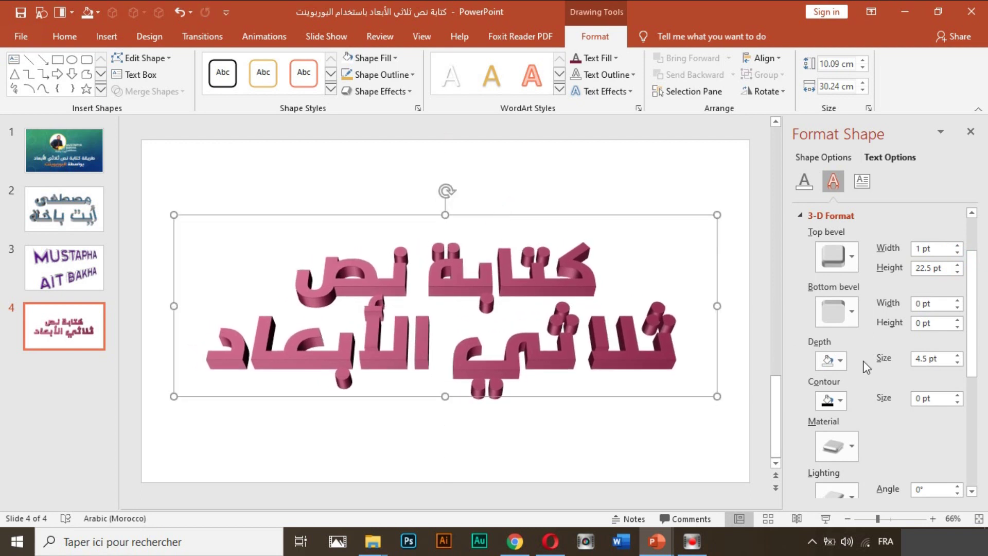
pyautogui.click(848, 257)
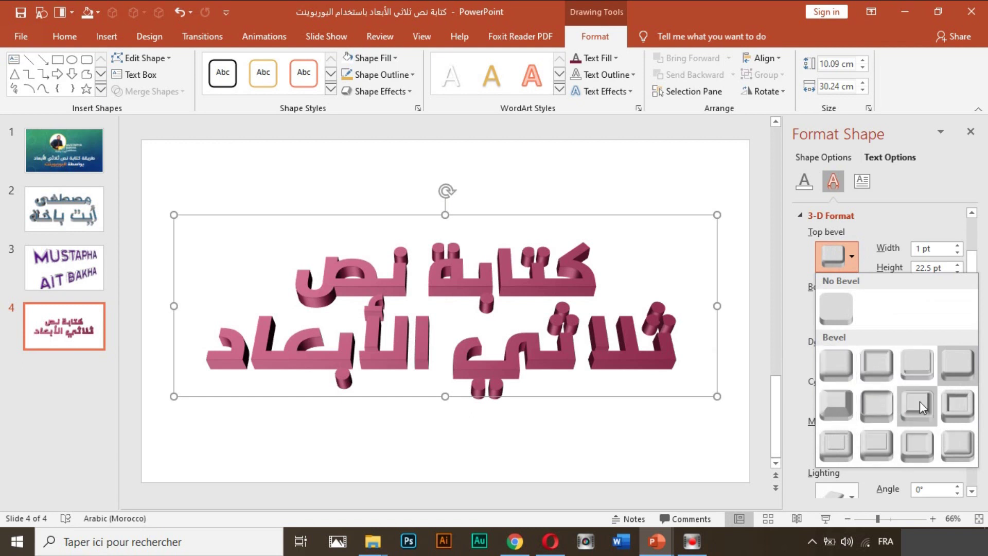
# Try a dark colour for the heading's extrusion sides
pyautogui.click(829, 243)
pyautogui.scroll(1, 870, 411)
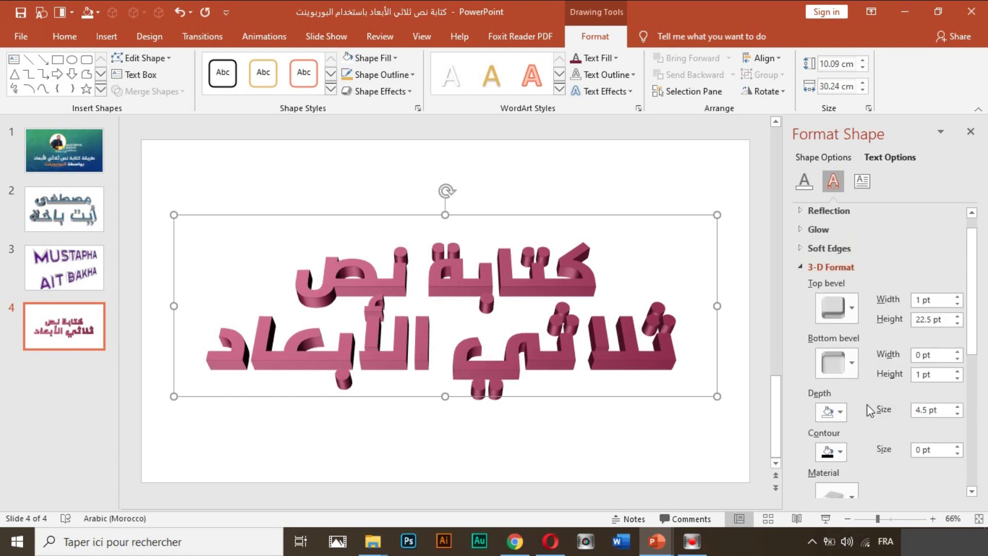
pyautogui.click(840, 413)
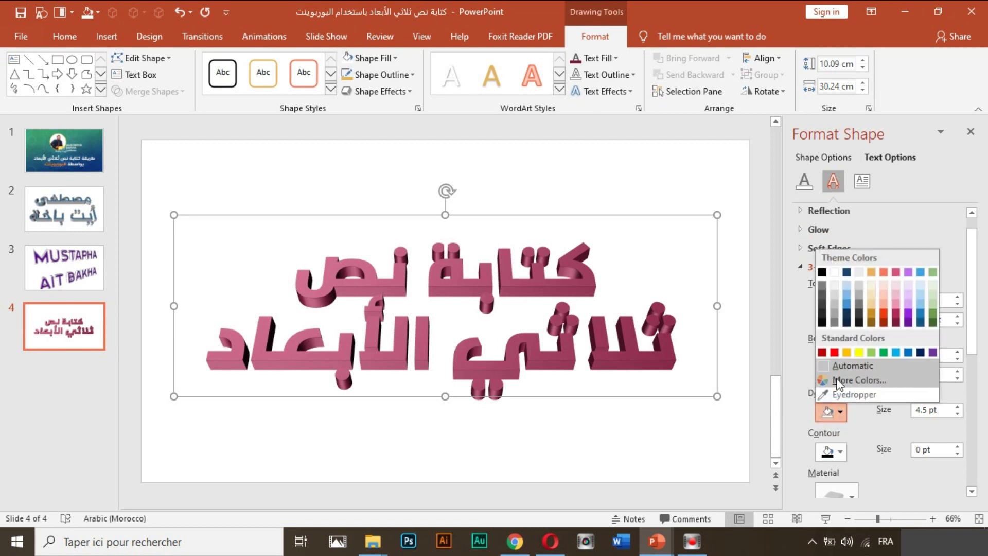
pyautogui.click(823, 284)
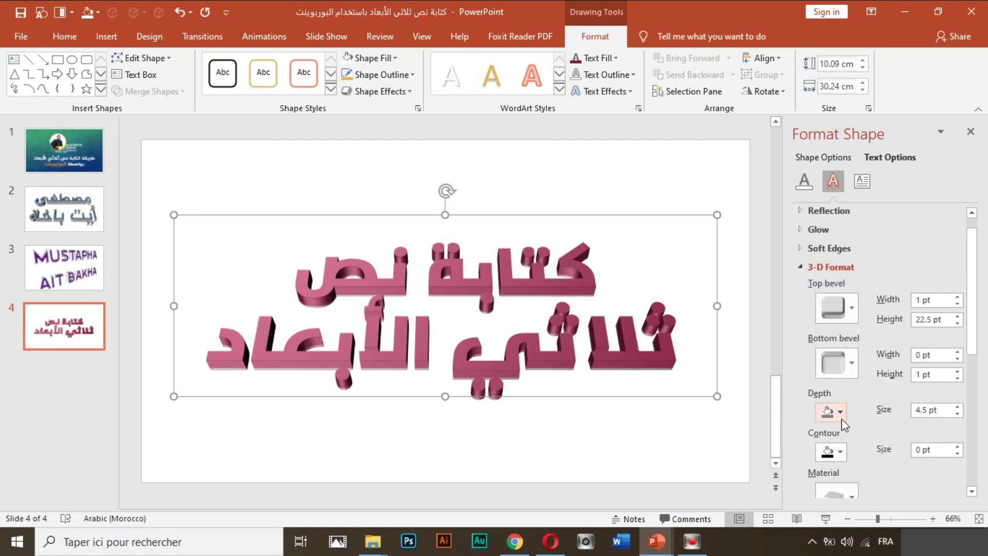
pyautogui.click(841, 412)
pyautogui.click(823, 282)
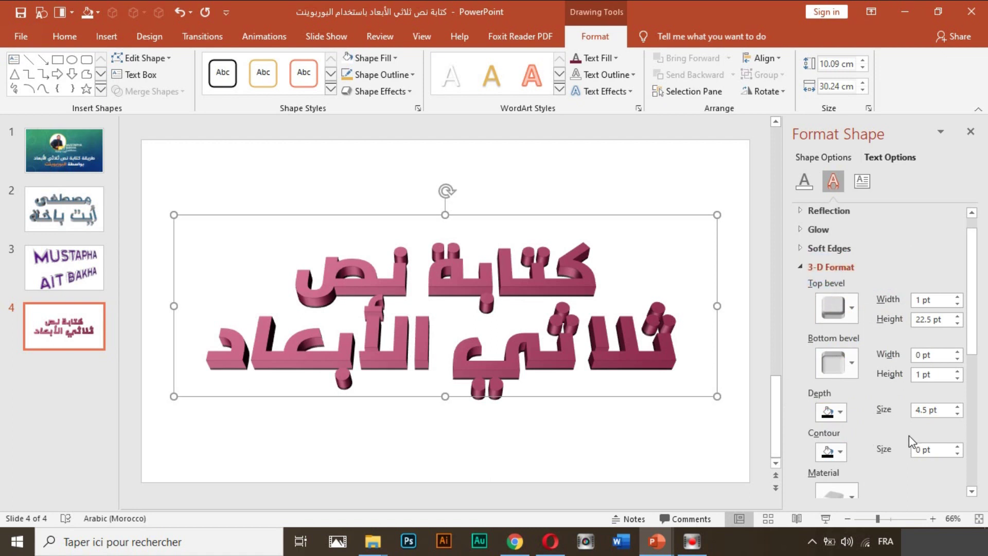
# Set the 3-D extrusion depth to 13 pt, overshooting to 17.5 pt first
pyautogui.click(958, 407)
pyautogui.click(958, 407)
pyautogui.click(958, 406)
pyautogui.click(958, 407)
pyautogui.click(958, 406)
pyautogui.click(958, 406)
pyautogui.click(958, 406)
pyautogui.click(958, 406)
pyautogui.click(958, 407)
pyautogui.click(958, 406)
pyautogui.click(958, 406)
pyautogui.click(958, 407)
pyautogui.click(957, 416)
pyautogui.click(956, 416)
pyautogui.click(956, 416)
pyautogui.click(956, 416)
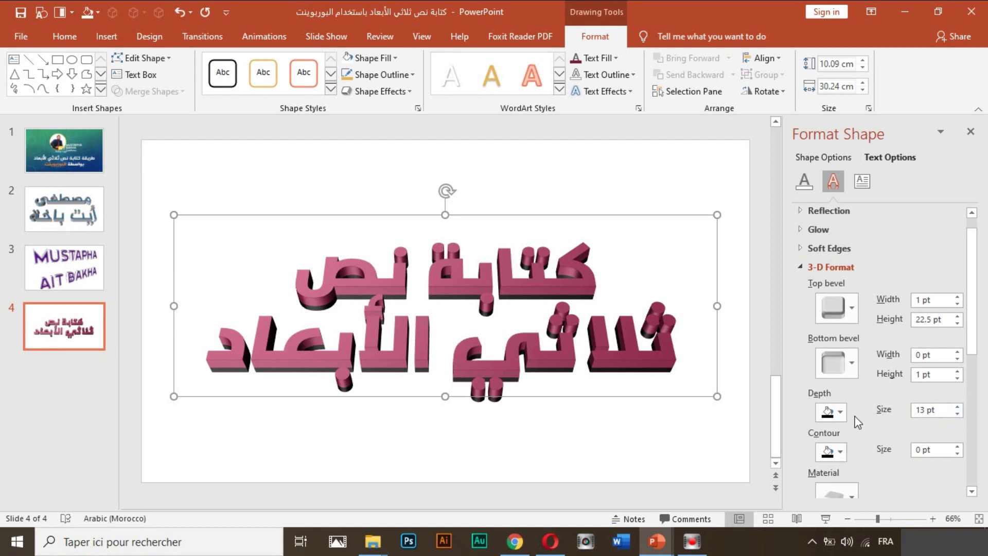
# Set the extrusion depth colour back to Automatic
pyautogui.click(845, 411)
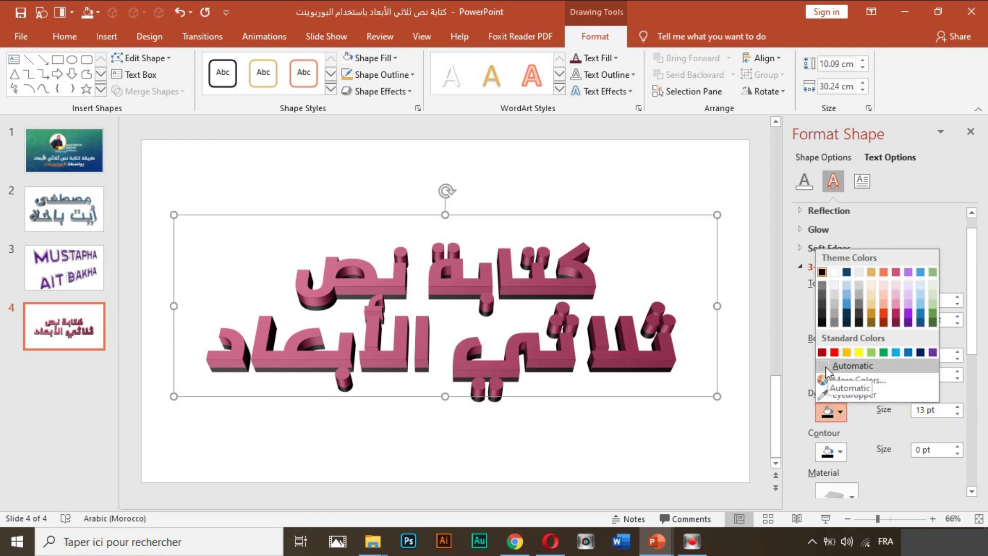
pyautogui.click(869, 366)
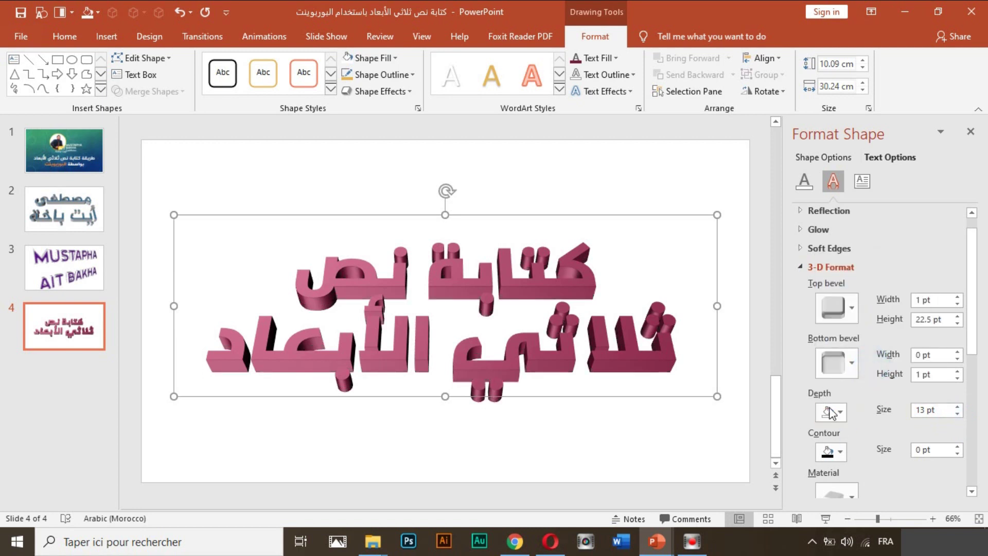
pyautogui.scroll(-3, 977, 329)
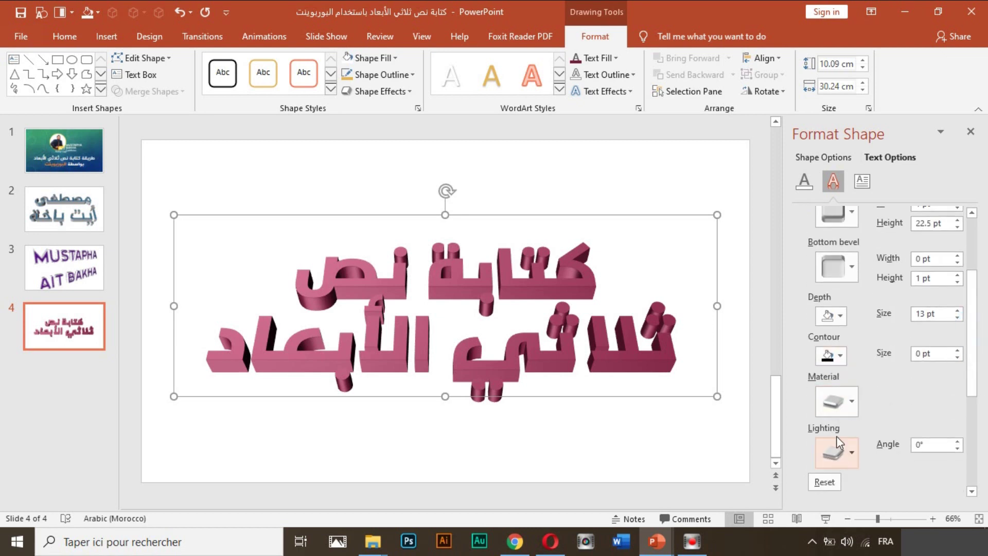
# Try Wireframe, then give the heading a Translucent material for pale, glossy pink letters
pyautogui.click(852, 398)
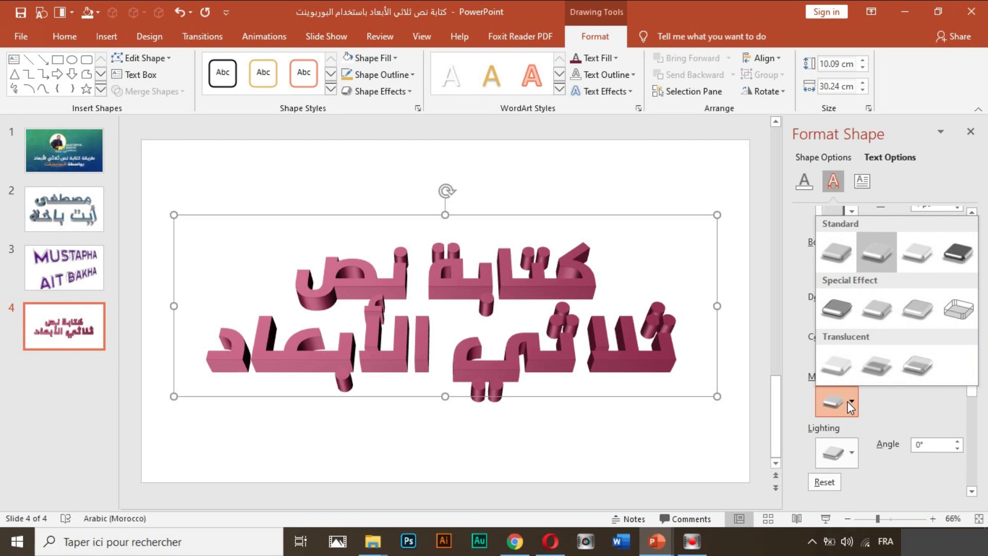
pyautogui.click(956, 313)
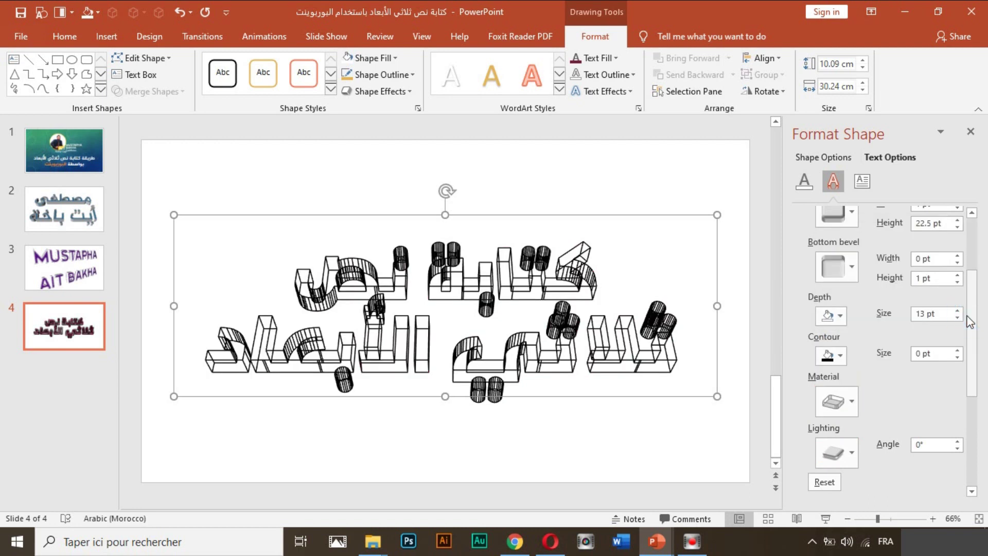
pyautogui.click(852, 401)
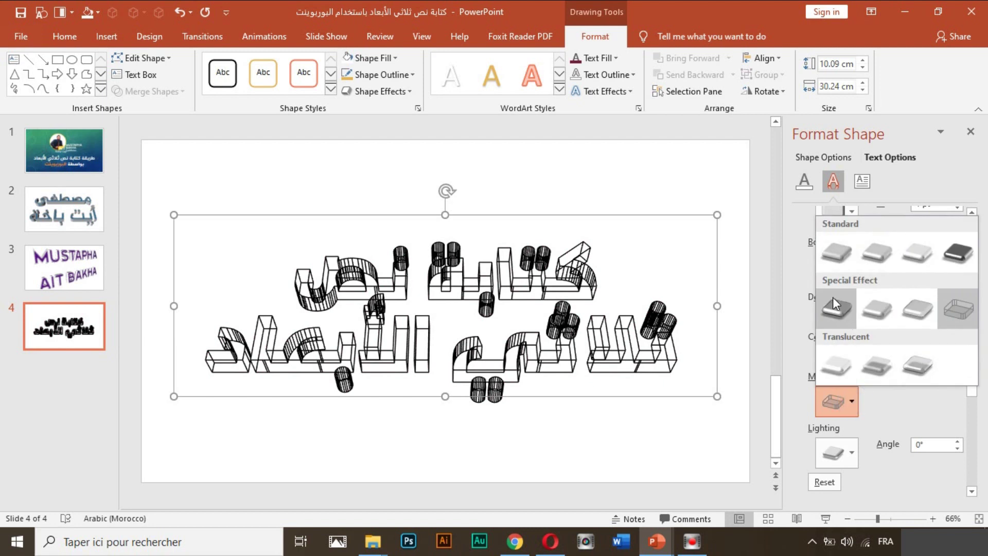
pyautogui.click(929, 263)
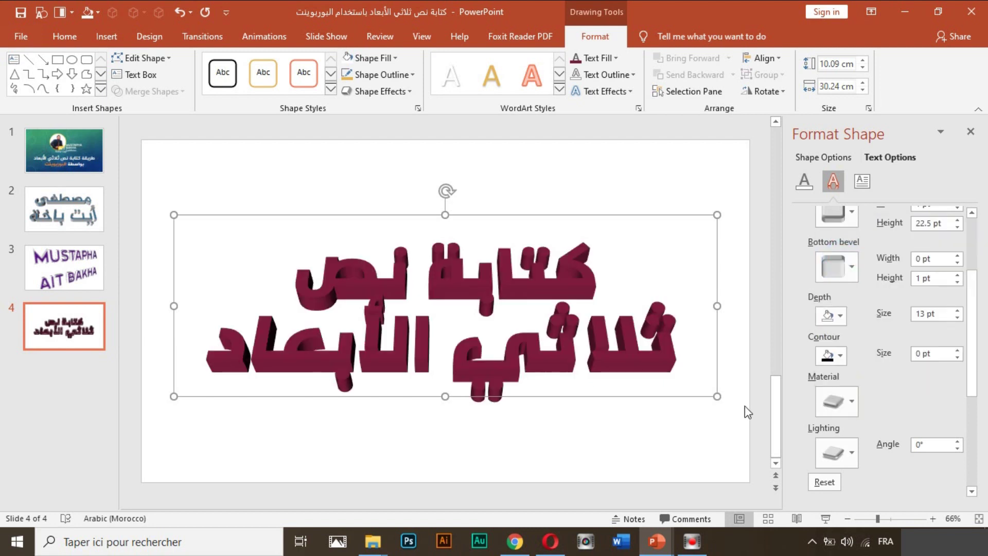
pyautogui.click(848, 400)
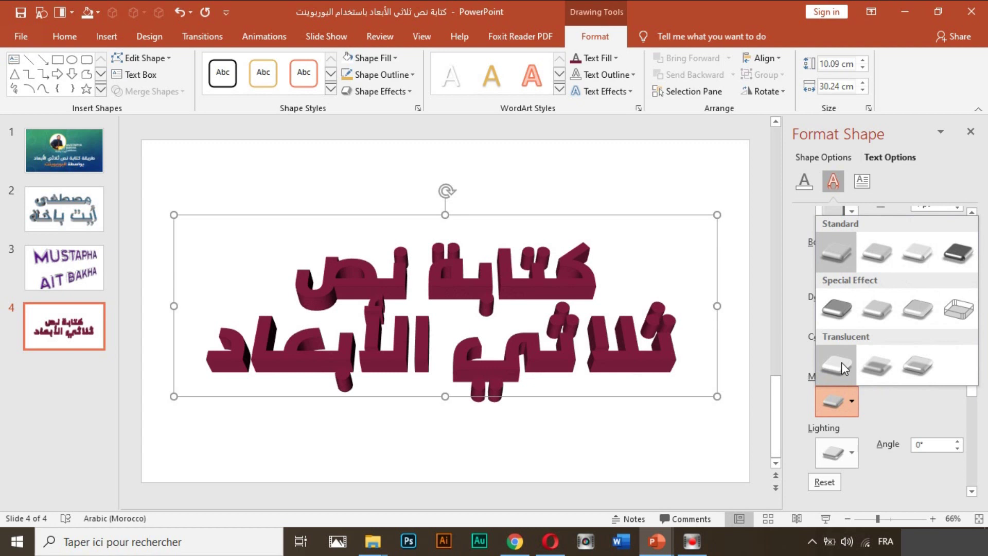
pyautogui.click(922, 257)
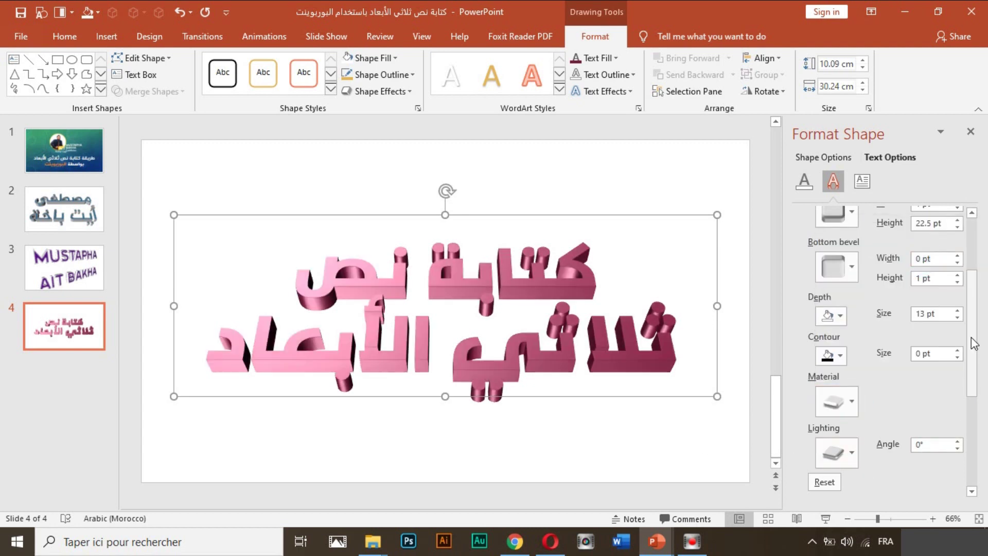
pyautogui.moveTo(976, 350)
pyautogui.mouseDown()
pyautogui.moveTo(977, 364)
pyautogui.moveTo(972, 356)
pyautogui.mouseUp()
# Bring the heading's lighting angle around to 20°, then shift the heading slightly up and left
pyautogui.click(958, 428)
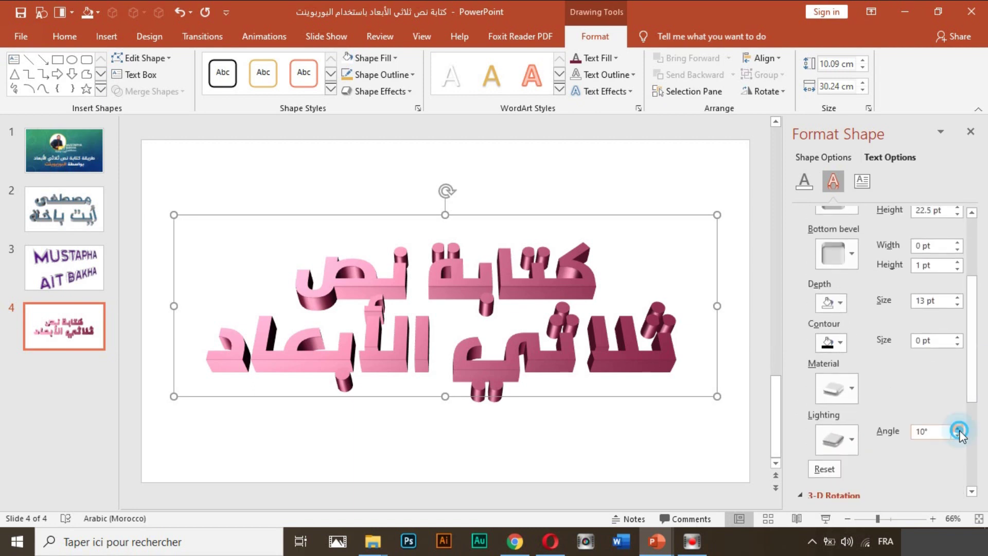
pyautogui.click(960, 430)
pyautogui.click(960, 429)
pyautogui.click(959, 429)
pyautogui.click(959, 429)
pyautogui.click(960, 430)
pyautogui.click(960, 429)
pyautogui.click(960, 429)
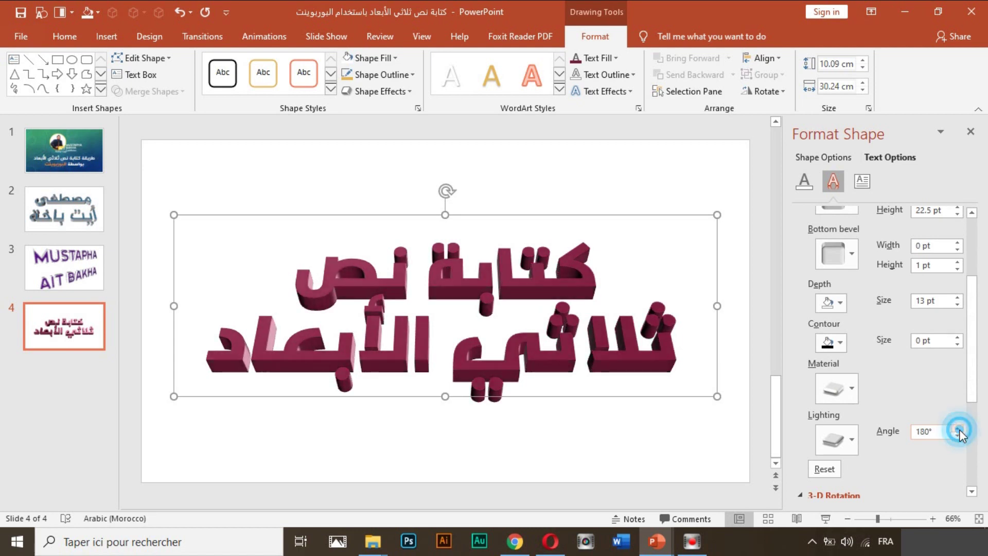
pyautogui.click(959, 430)
pyautogui.click(959, 429)
pyautogui.click(960, 429)
pyautogui.click(960, 429)
pyautogui.click(959, 429)
pyautogui.click(959, 429)
pyautogui.click(960, 429)
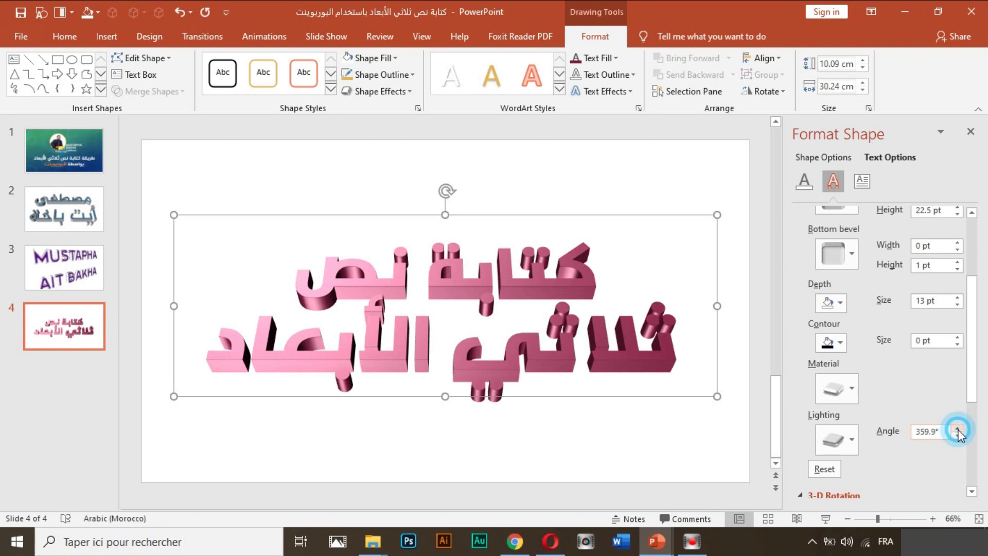
pyautogui.click(957, 436)
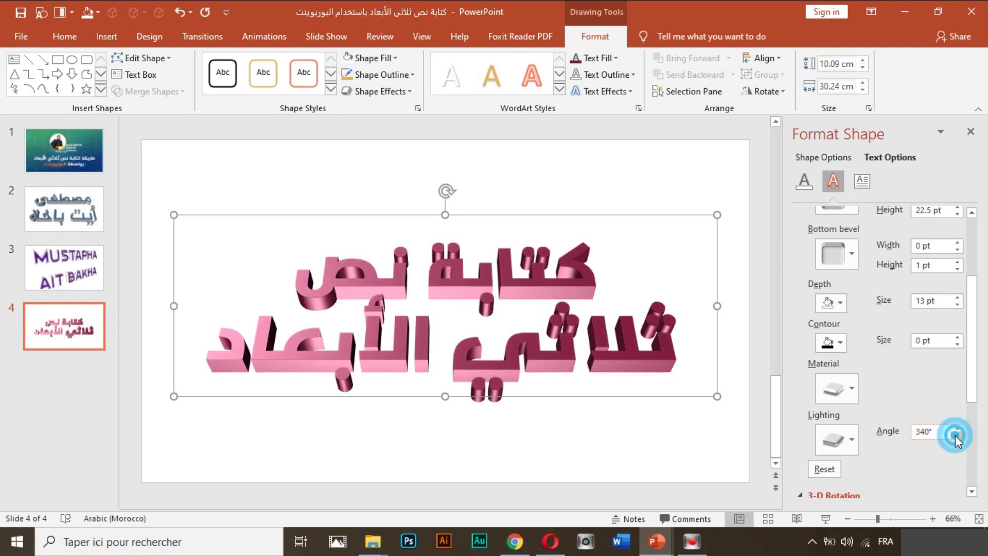
pyautogui.click(957, 436)
pyautogui.click(956, 436)
pyautogui.click(956, 436)
pyautogui.click(957, 436)
pyautogui.click(957, 436)
pyautogui.click(957, 436)
pyautogui.click(957, 436)
pyautogui.click(956, 436)
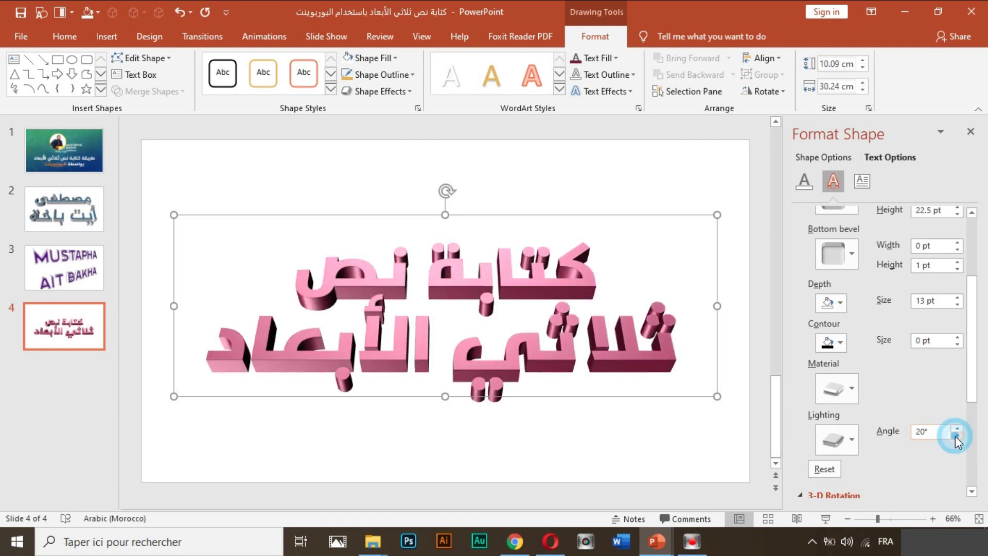
pyautogui.moveTo(546, 214); pyautogui.dragTo(526, 209)
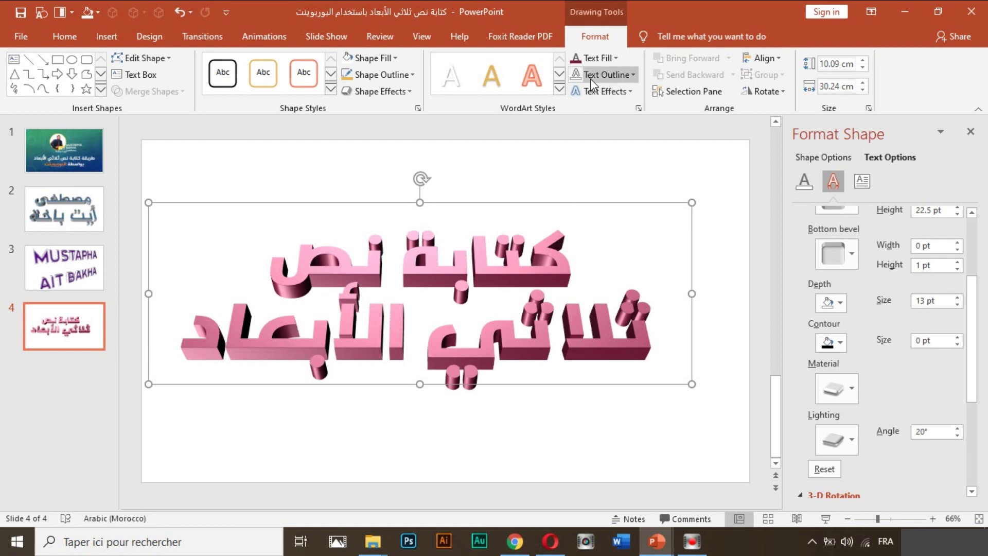
# Fill the heading letters purple with a blue outline and centre the heading horizontally
pyautogui.click(597, 61)
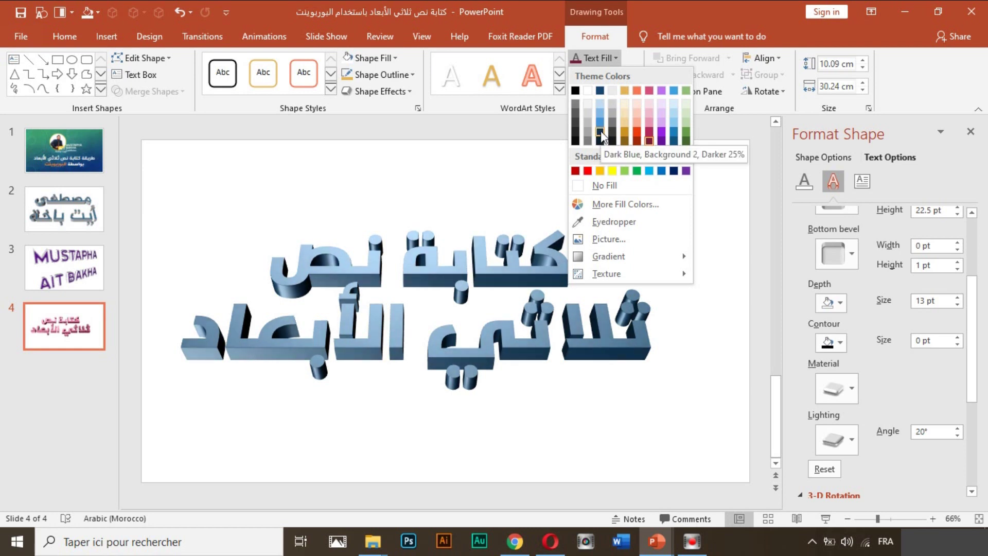
pyautogui.click(661, 141)
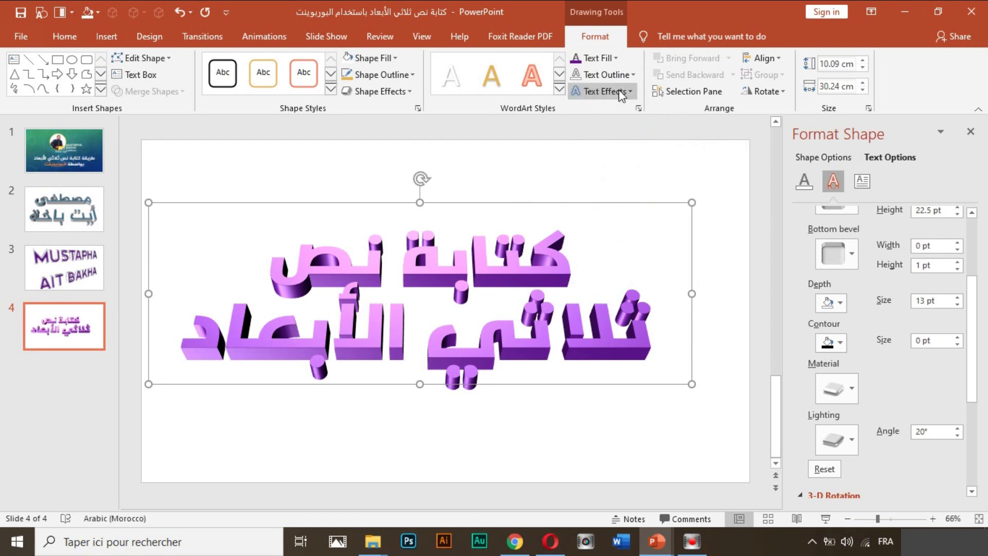
pyautogui.click(613, 76)
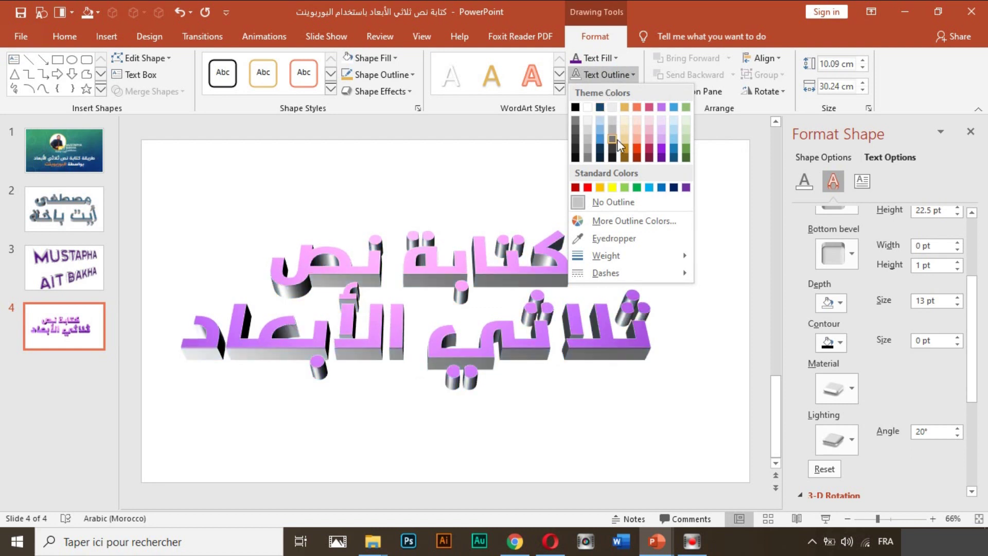
pyautogui.click(673, 149)
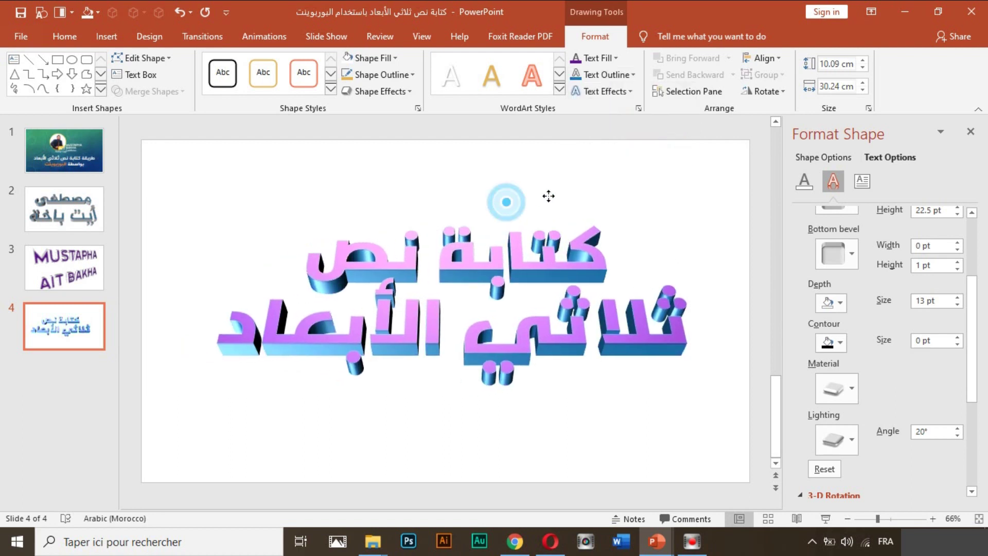
pyautogui.moveTo(506, 206); pyautogui.dragTo(531, 206)
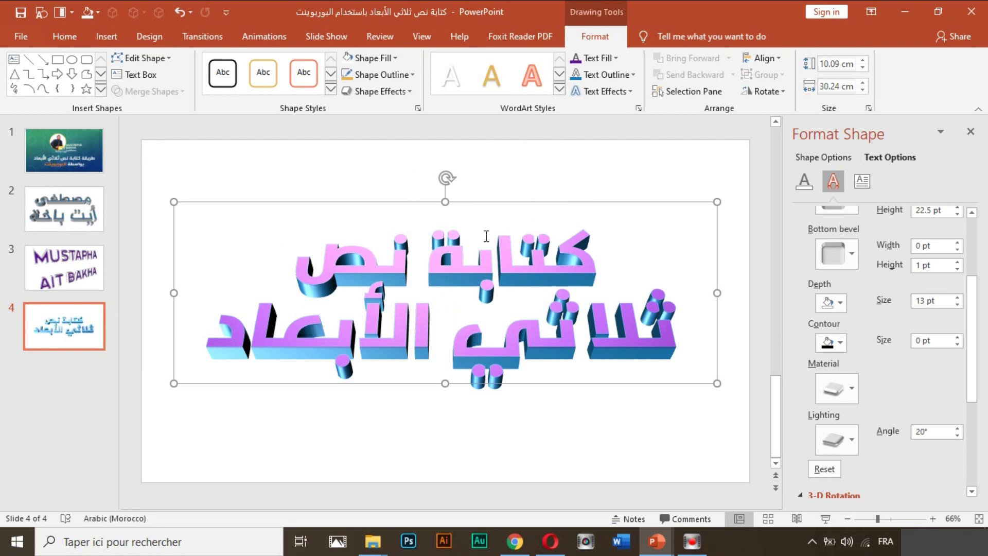
# Apply a Perspective 3-D rotation preset, shift the heading left, and open 3-D Rotation Options
pyautogui.click(619, 96)
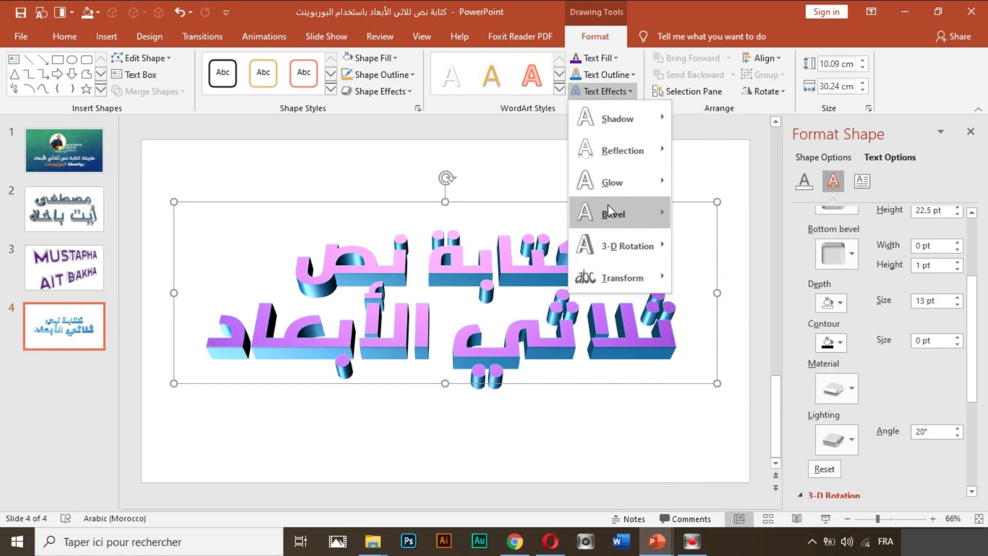
pyautogui.moveTo(621, 246)
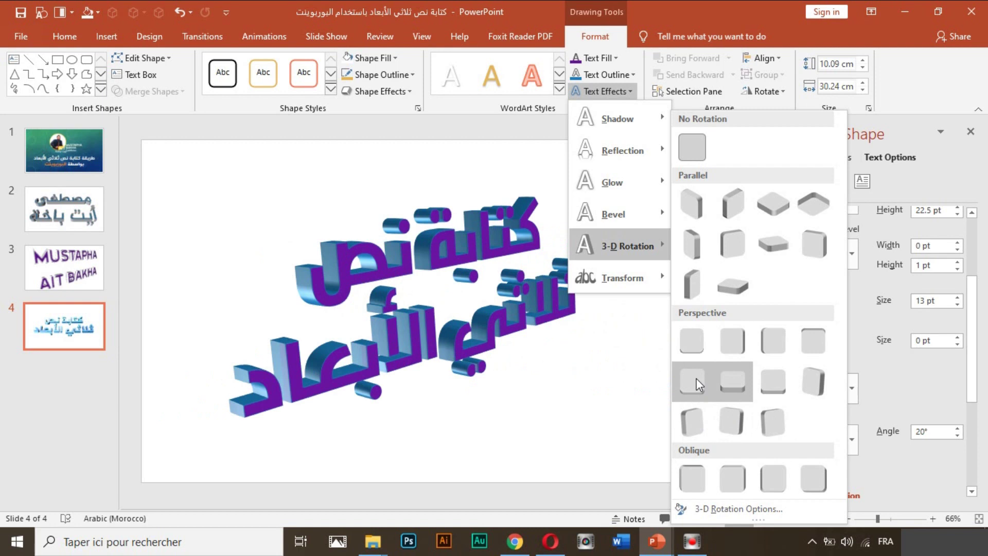
pyautogui.click(741, 388)
pyautogui.moveTo(570, 207); pyautogui.dragTo(545, 206)
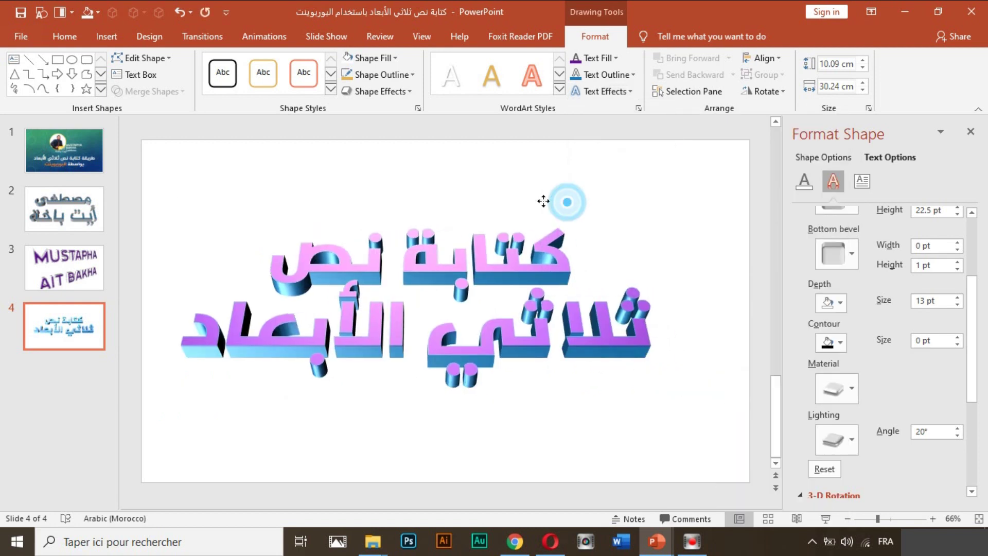
pyautogui.click(603, 91)
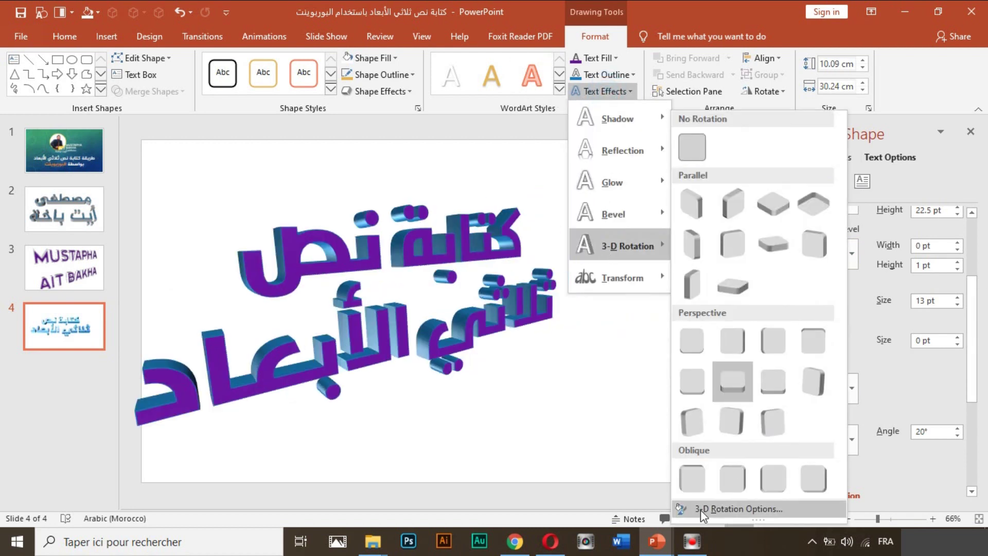
pyautogui.click(698, 513)
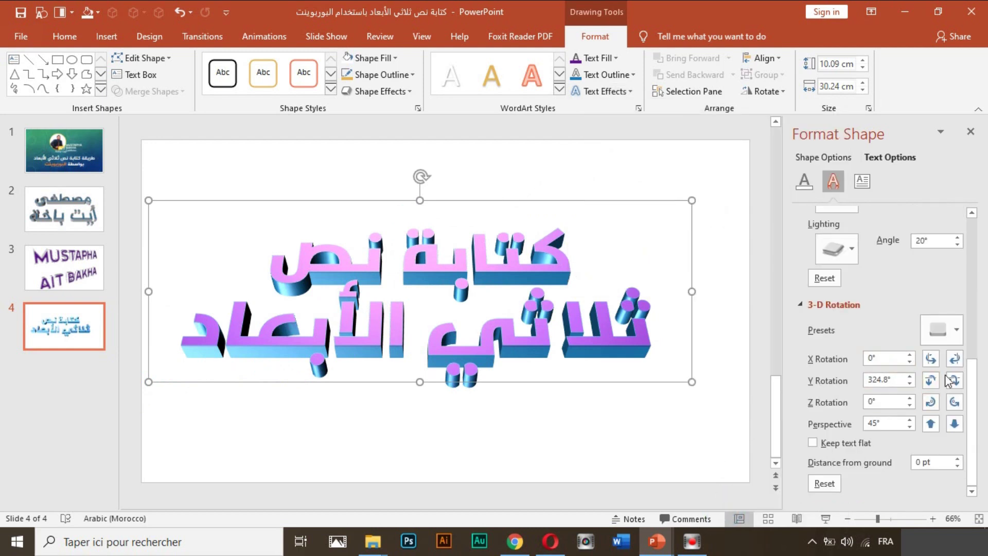
# Return the heading's X rotation to 0° and try Y rotation values sideways
pyautogui.moveTo(976, 402); pyautogui.dragTo(984, 427)
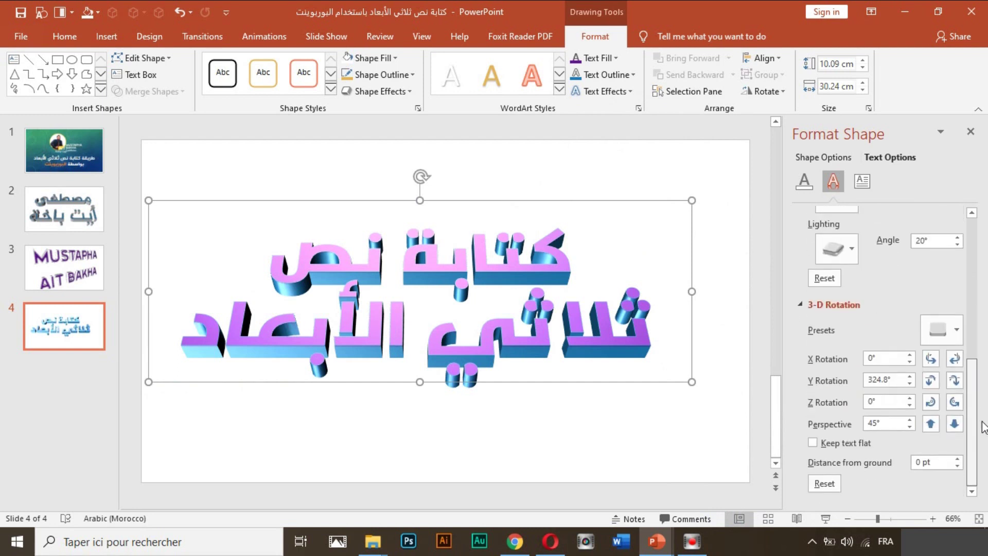
pyautogui.click(932, 360)
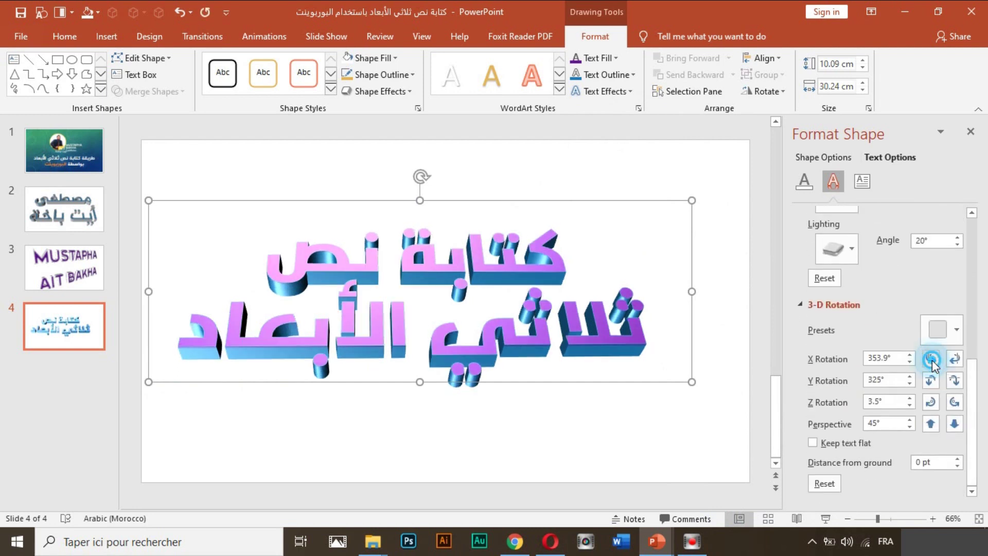
pyautogui.click(932, 360)
pyautogui.click(955, 360)
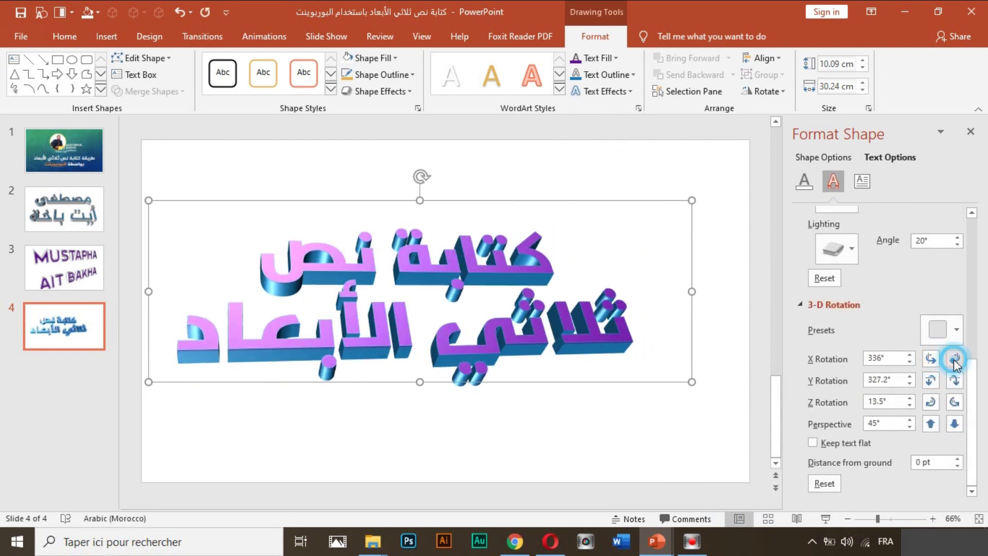
pyautogui.click(955, 359)
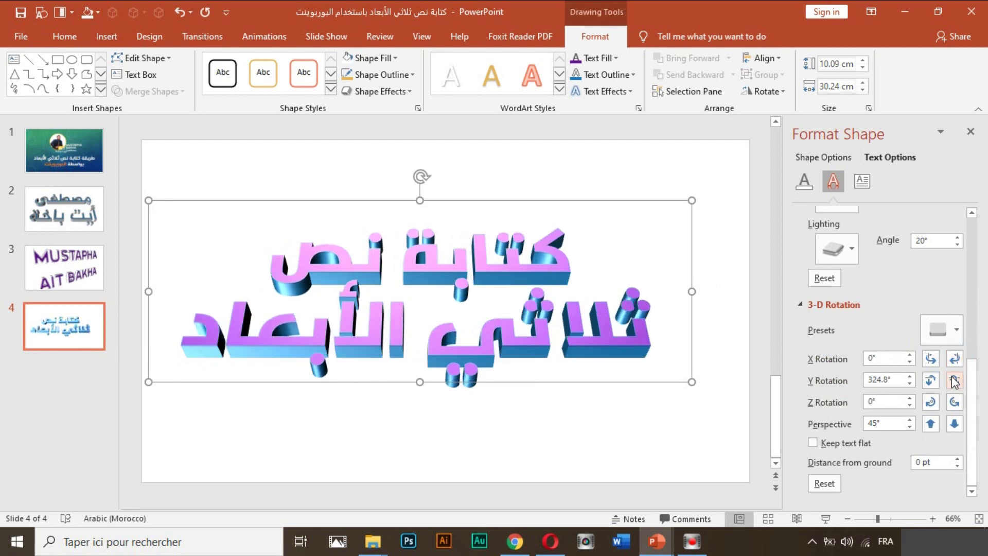
pyautogui.click(955, 381)
pyautogui.click(953, 381)
pyautogui.click(953, 381)
pyautogui.click(932, 381)
pyautogui.click(931, 381)
pyautogui.click(932, 380)
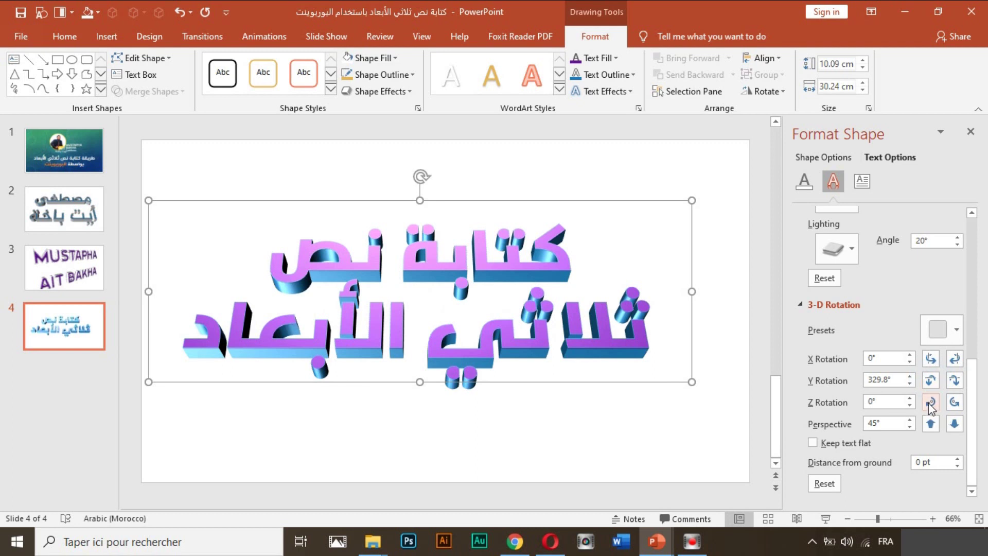
# Level the Z rotation at 0°, set Y to 319.8°, and shift the heading slightly right
pyautogui.click(929, 402)
pyautogui.click(930, 402)
pyautogui.click(955, 402)
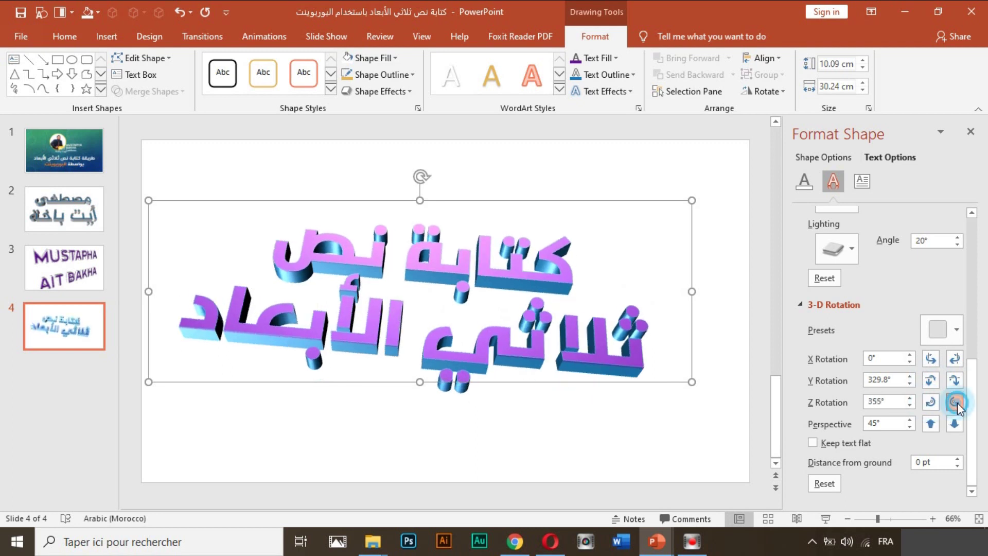
pyautogui.click(957, 402)
pyautogui.click(955, 381)
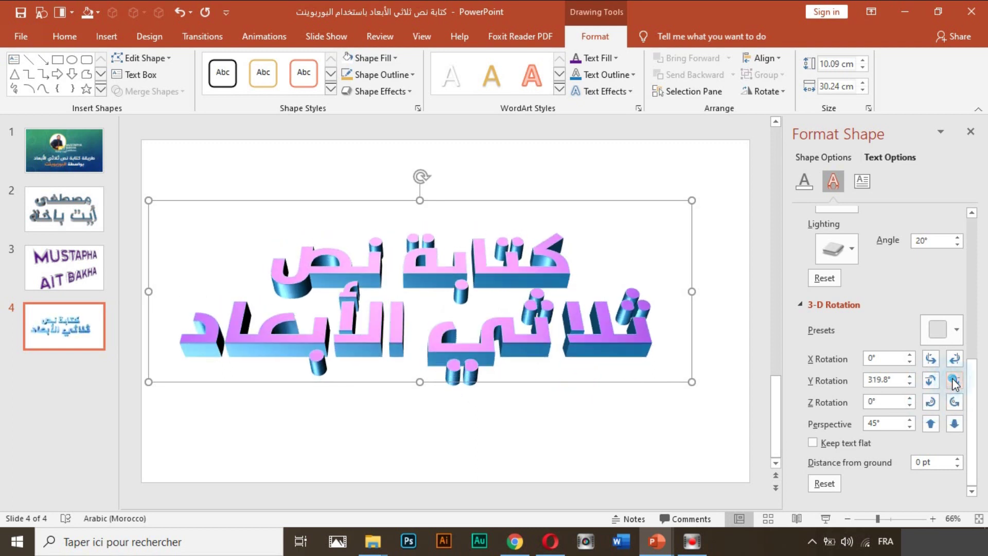
pyautogui.moveTo(513, 211); pyautogui.dragTo(531, 211)
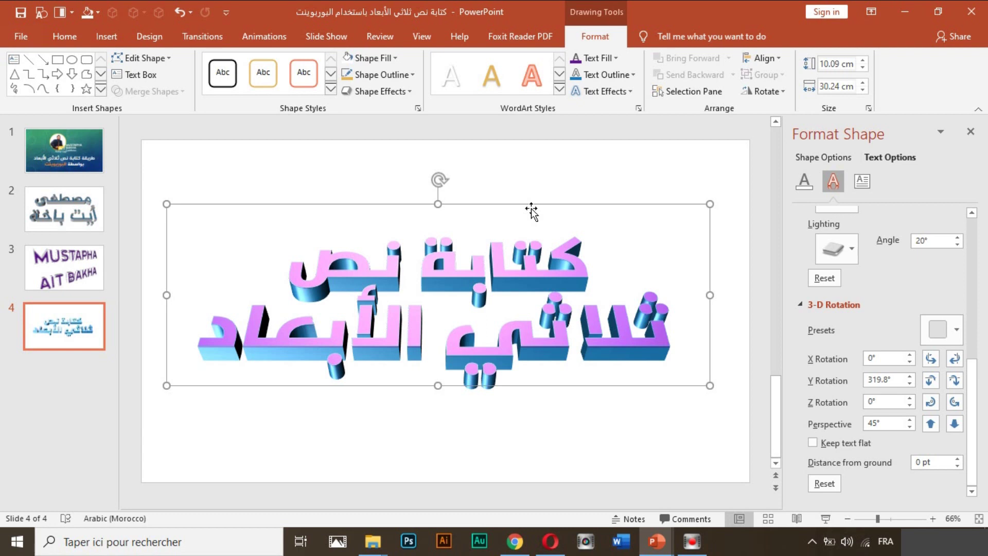
# Go to slide 3 and select the whole two-line name WordArt box
pyautogui.click(56, 268)
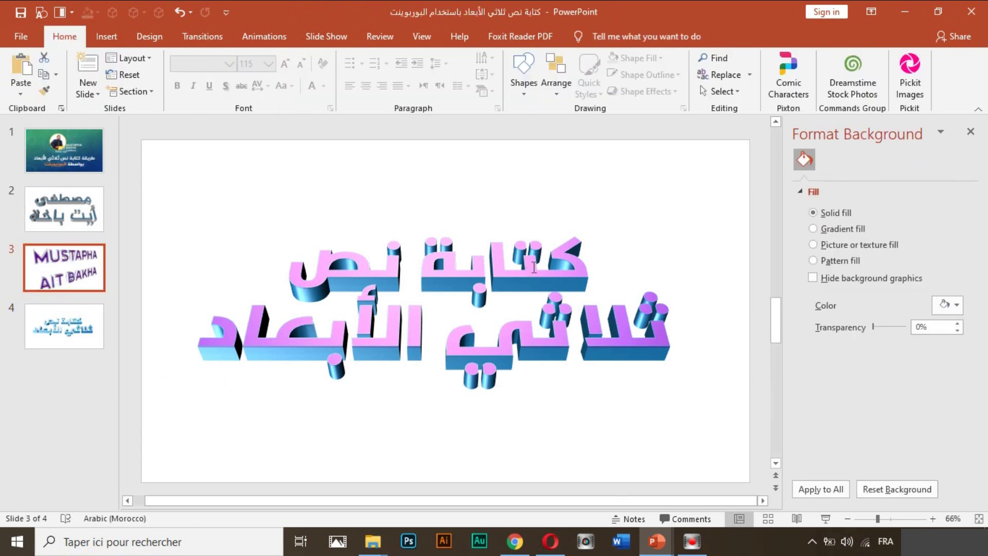
pyautogui.click(549, 156)
pyautogui.click(538, 152)
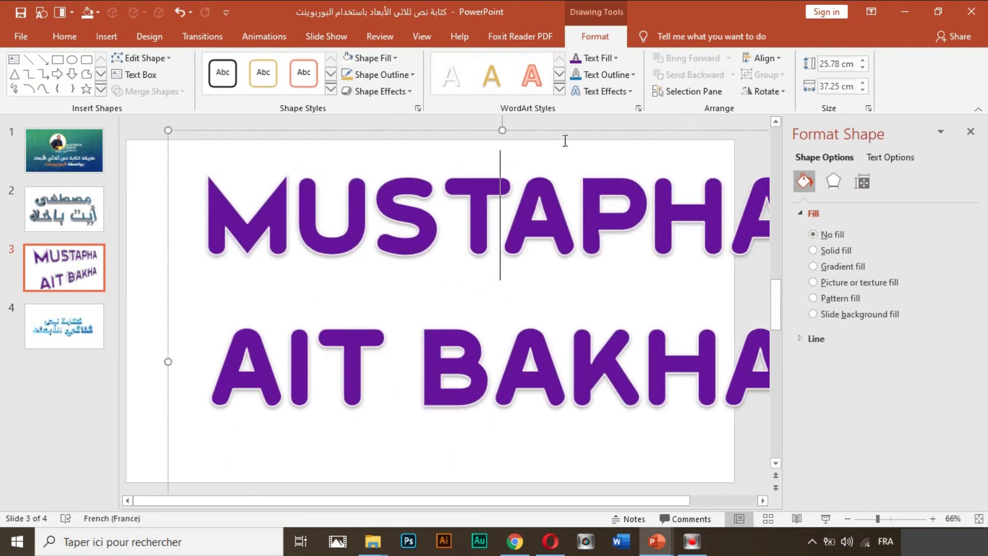
pyautogui.click(566, 132)
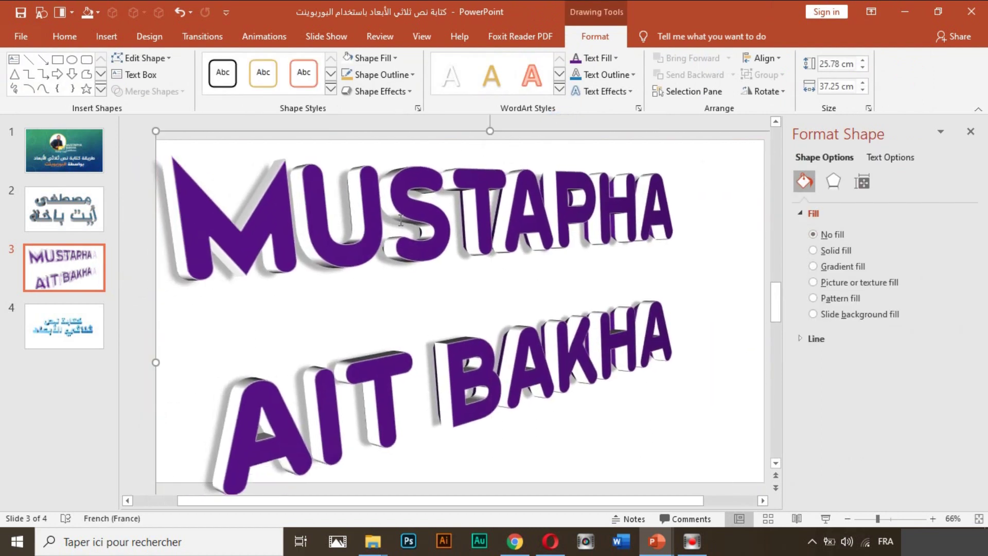
# Zoom out and open the Home Shape Fill colour choices
pyautogui.scroll(-3, 642, 204)
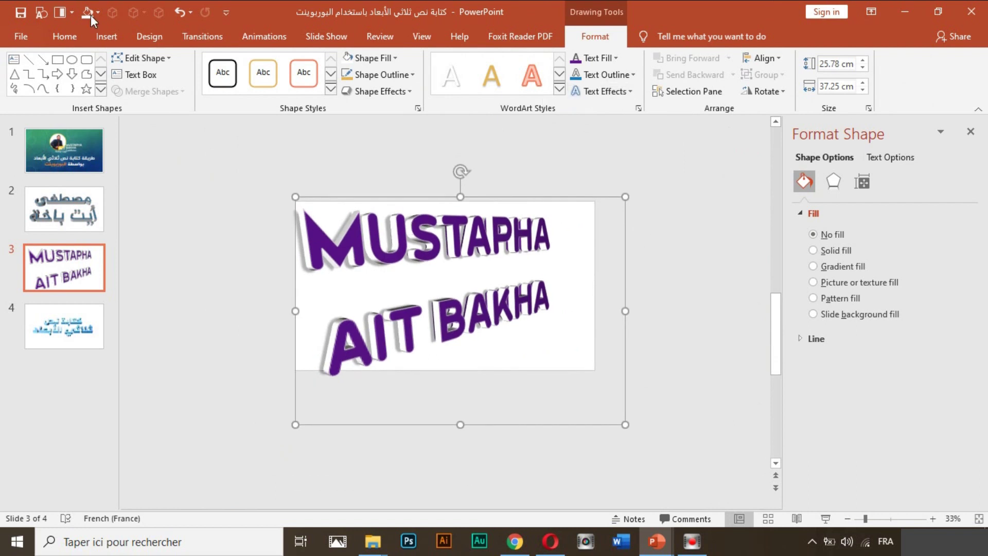
pyautogui.click(64, 37)
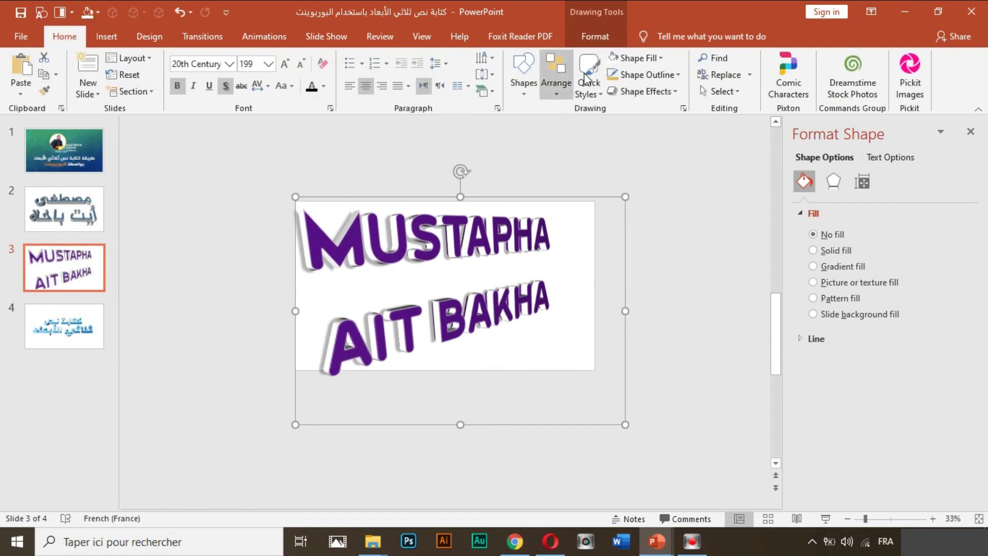
pyautogui.click(662, 56)
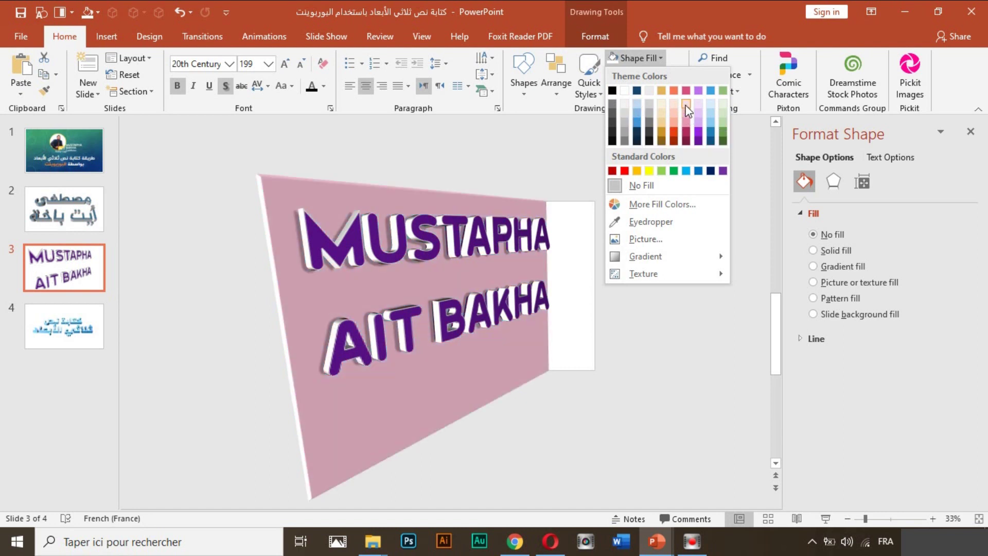
# Fill the name box light blue and apply the Perspective: Relaxed 3-D rotation
pyautogui.click(711, 105)
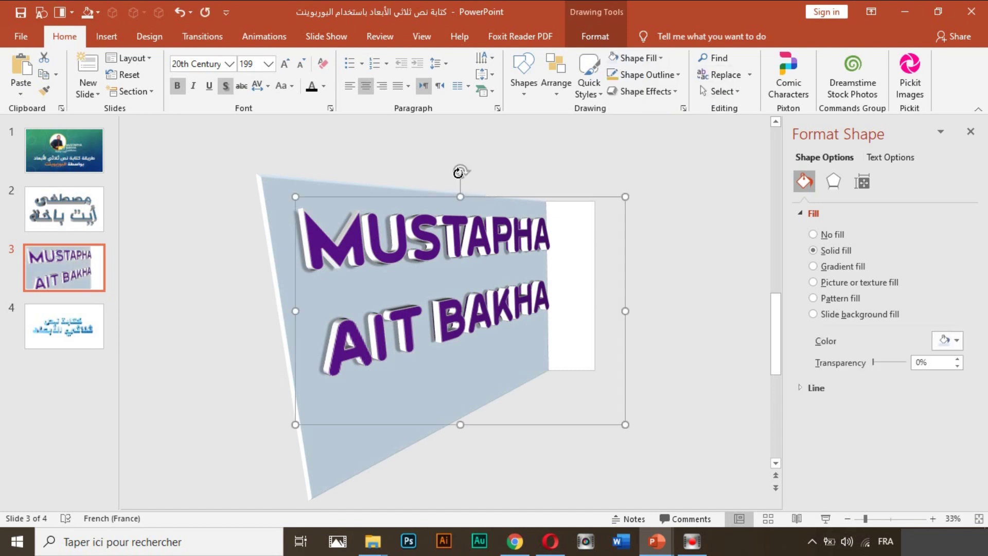
pyautogui.moveTo(458, 173); pyautogui.dragTo(463, 154)
pyautogui.click(586, 76)
pyautogui.click(595, 36)
pyautogui.click(595, 36)
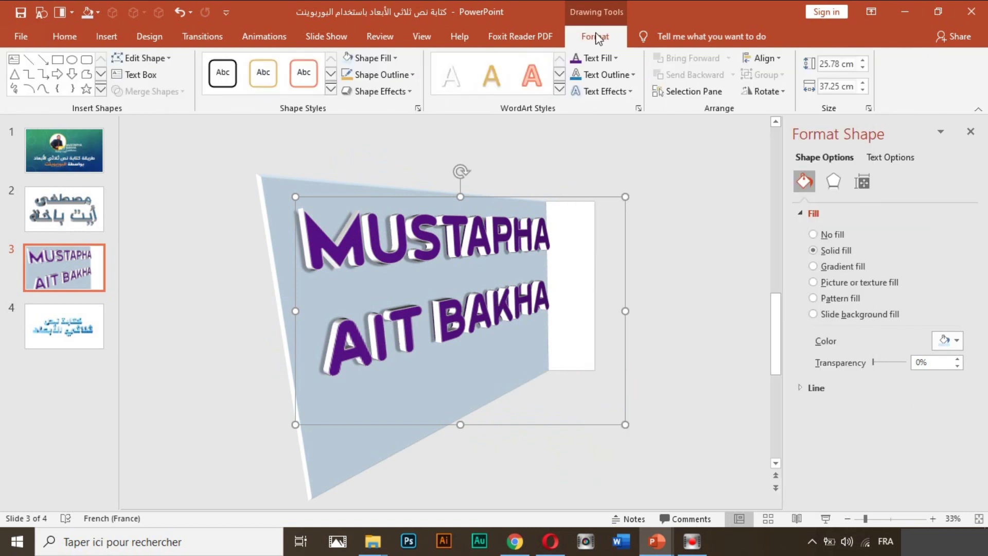
pyautogui.click(618, 92)
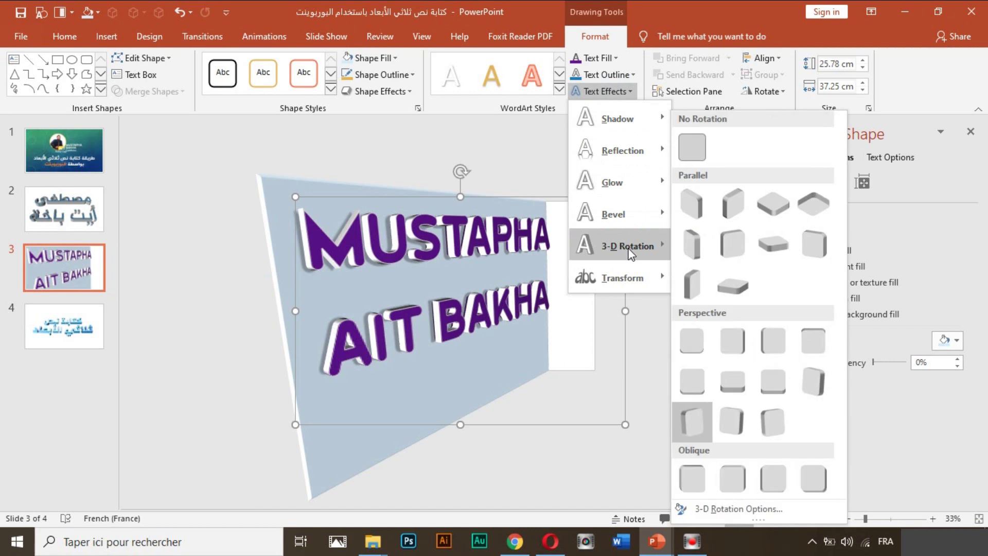
pyautogui.moveTo(627, 245)
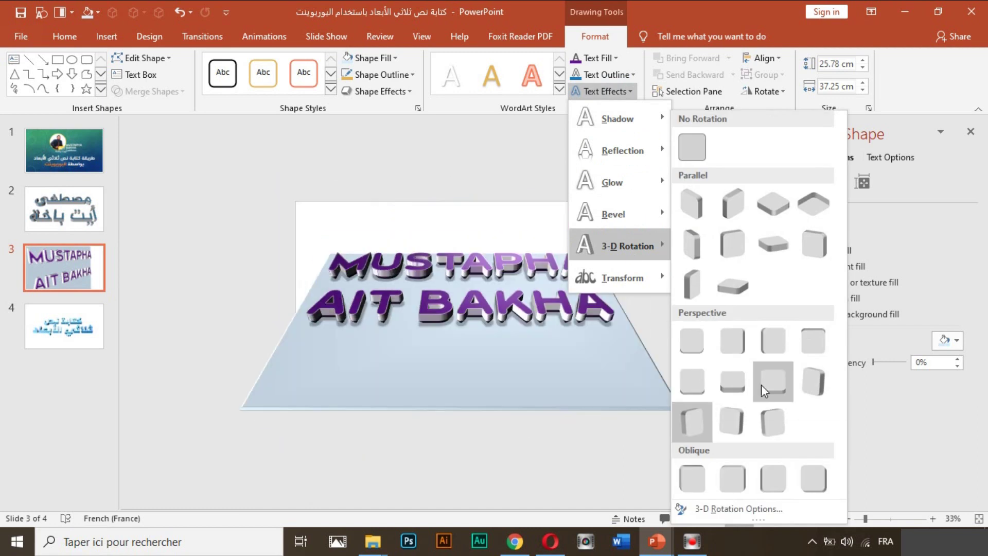
pyautogui.click(767, 385)
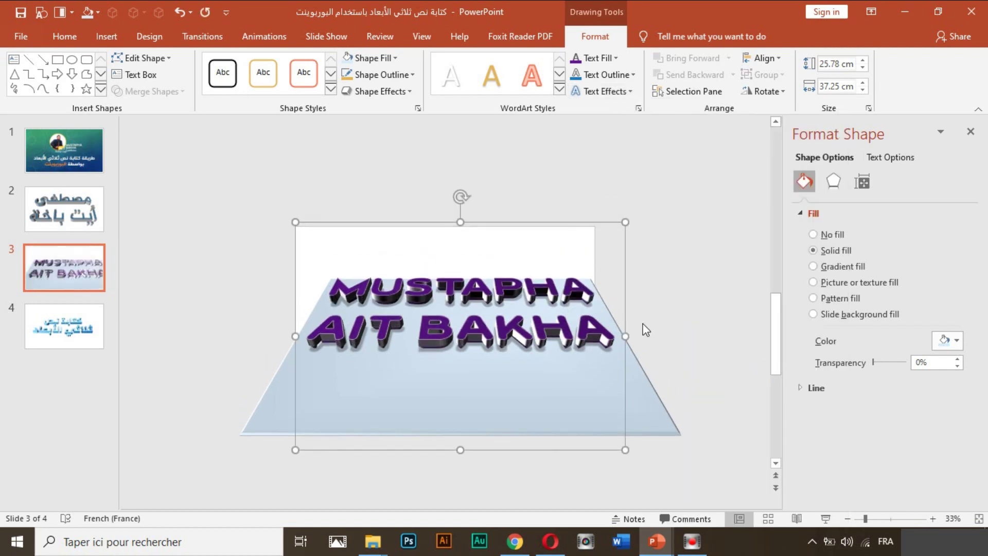
# Stretch the name plate to 60.47 cm wide and move it up across the slide's middle
pyautogui.click(435, 367)
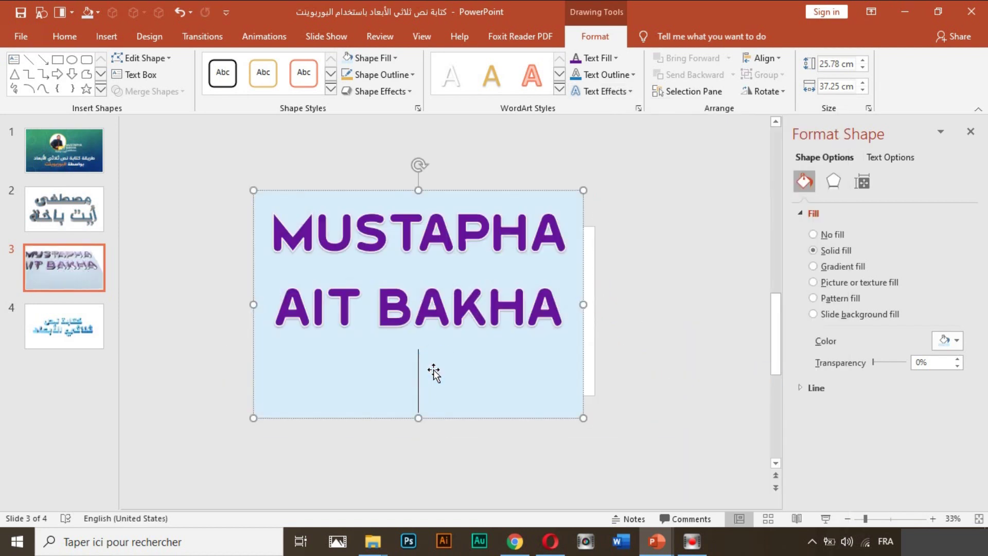
pyautogui.click(652, 297)
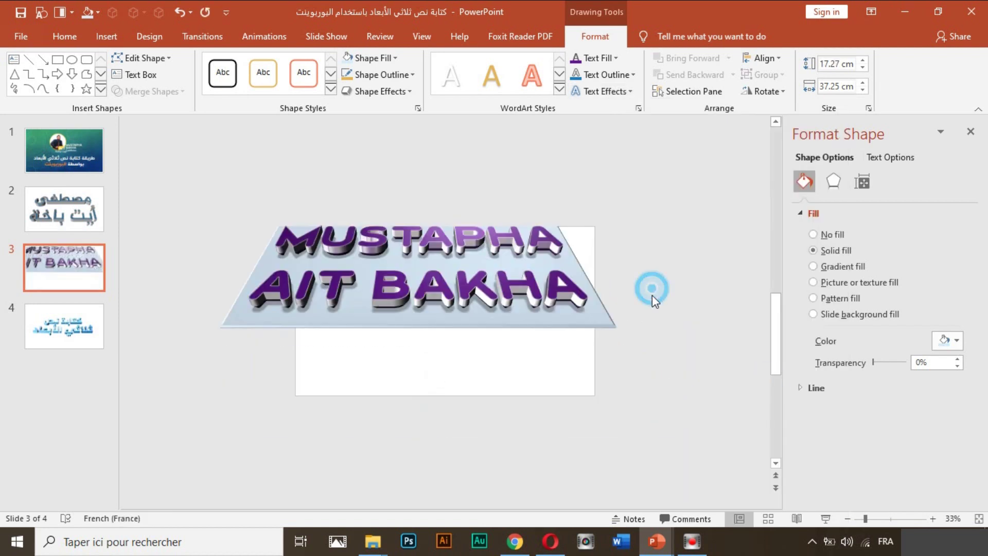
pyautogui.click(596, 305)
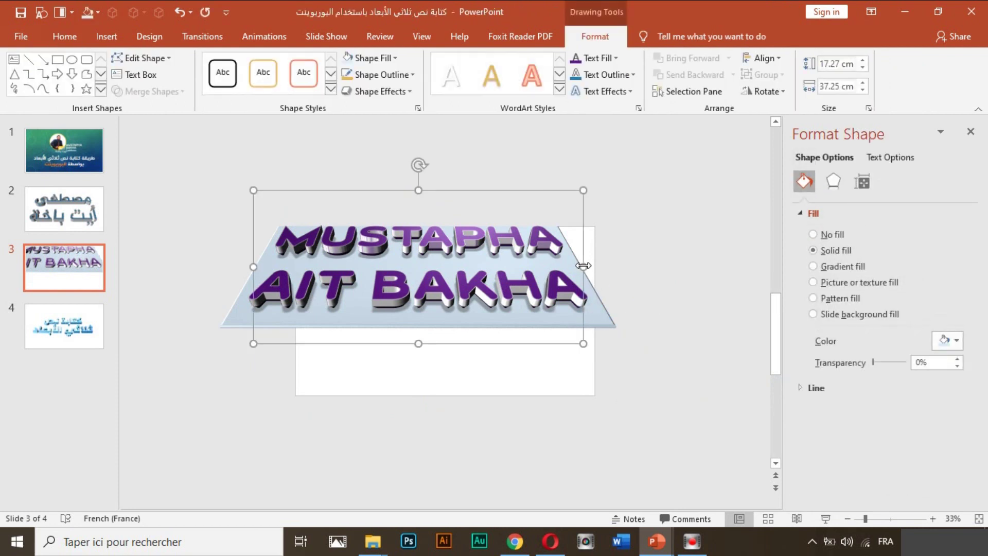
pyautogui.moveTo(534, 190); pyautogui.dragTo(552, 213)
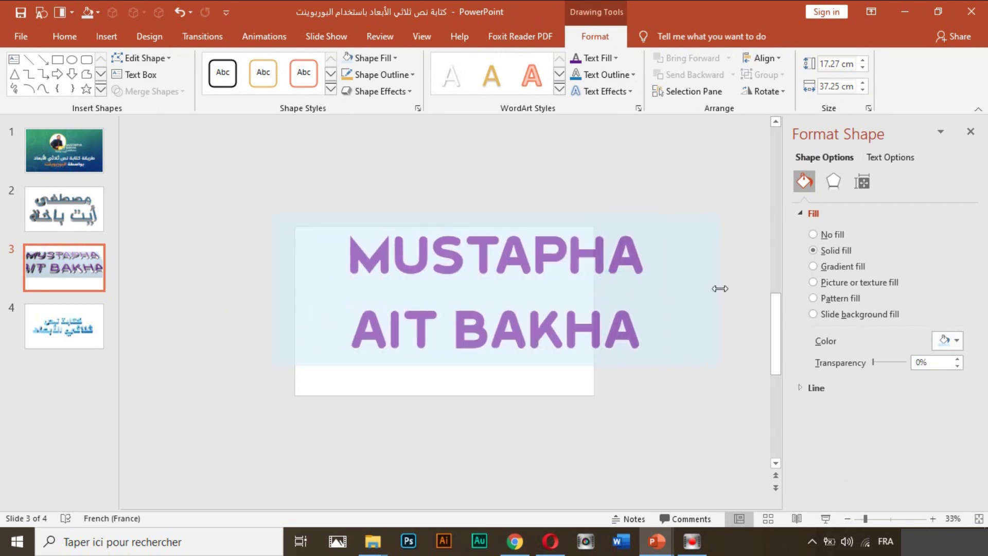
pyautogui.moveTo(600, 289); pyautogui.dragTo(668, 288)
pyautogui.moveTo(581, 331); pyautogui.dragTo(716, 330)
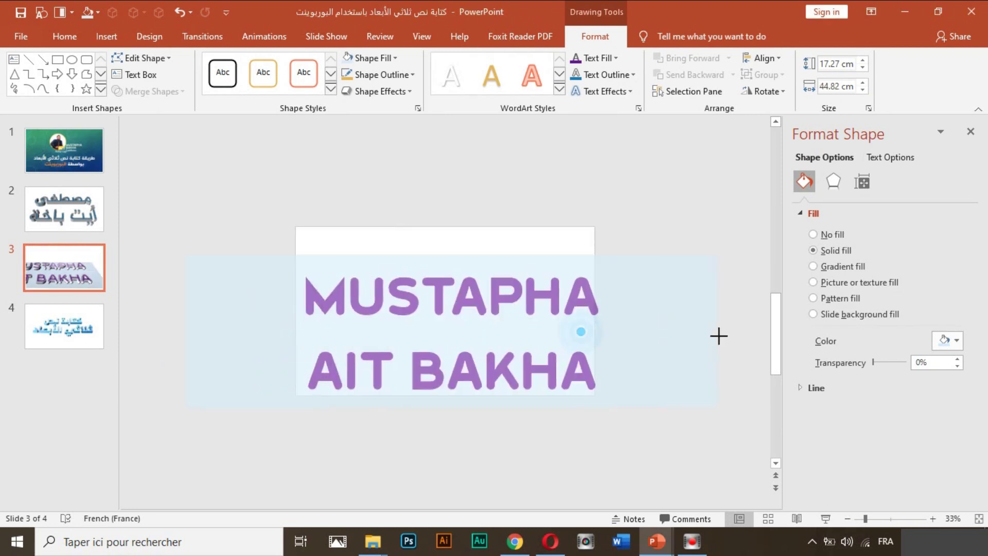
pyautogui.moveTo(624, 251); pyautogui.dragTo(611, 193)
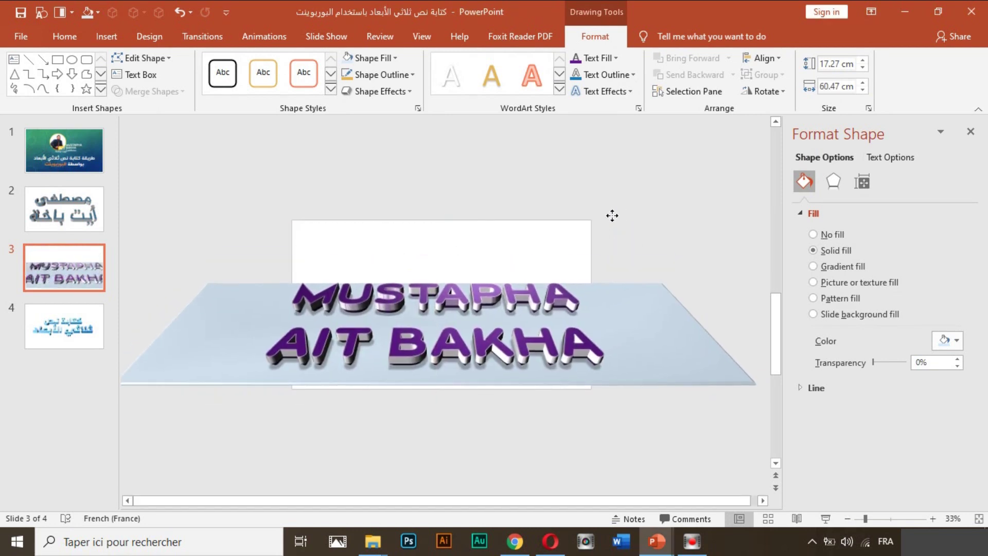